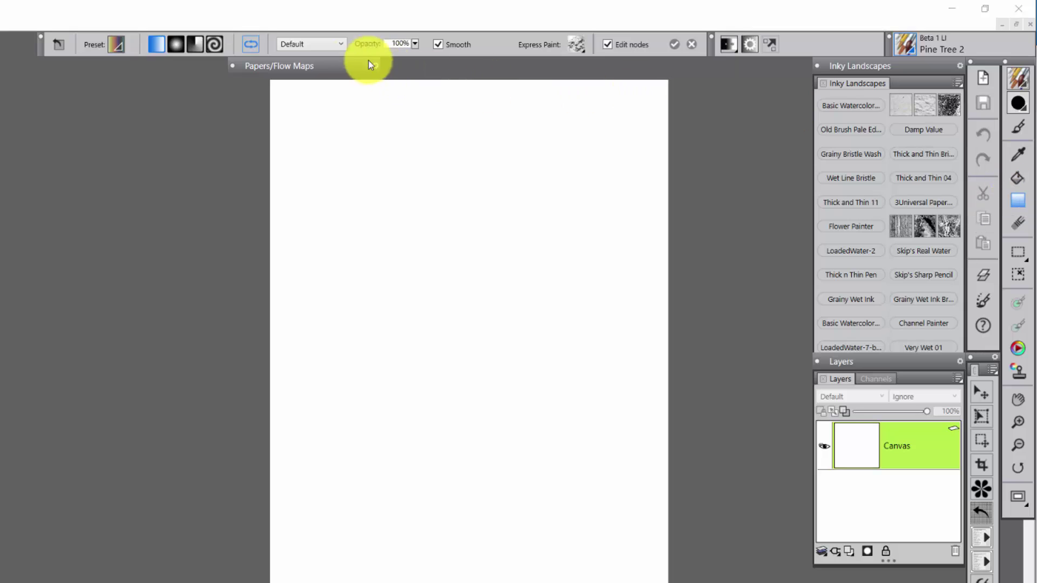
# Step: Look over the Express Paint effects list and close it without choosing an effect
pyautogui.click(575, 45)
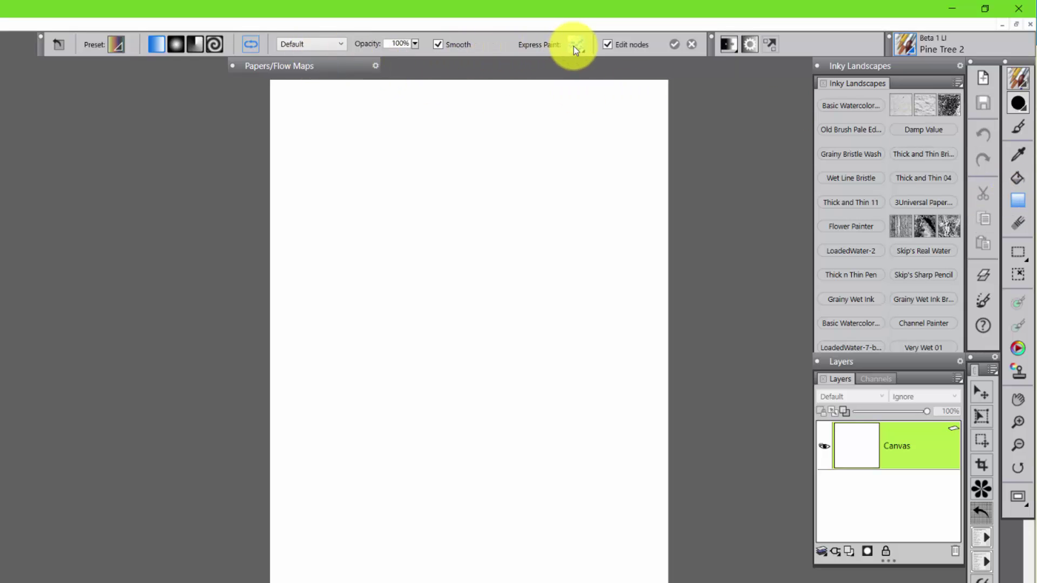
pyautogui.click(573, 46)
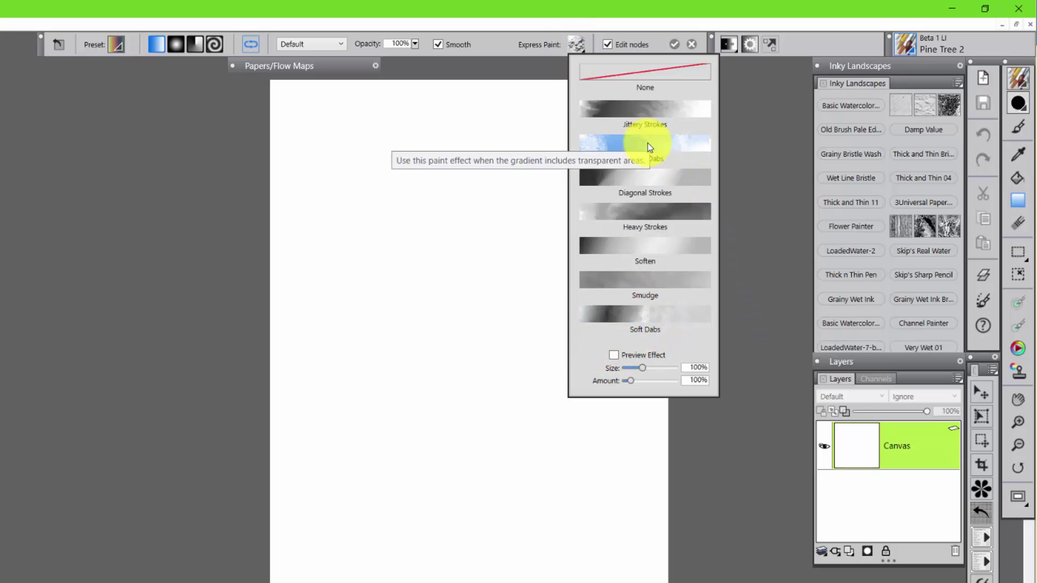
pyautogui.click(748, 131)
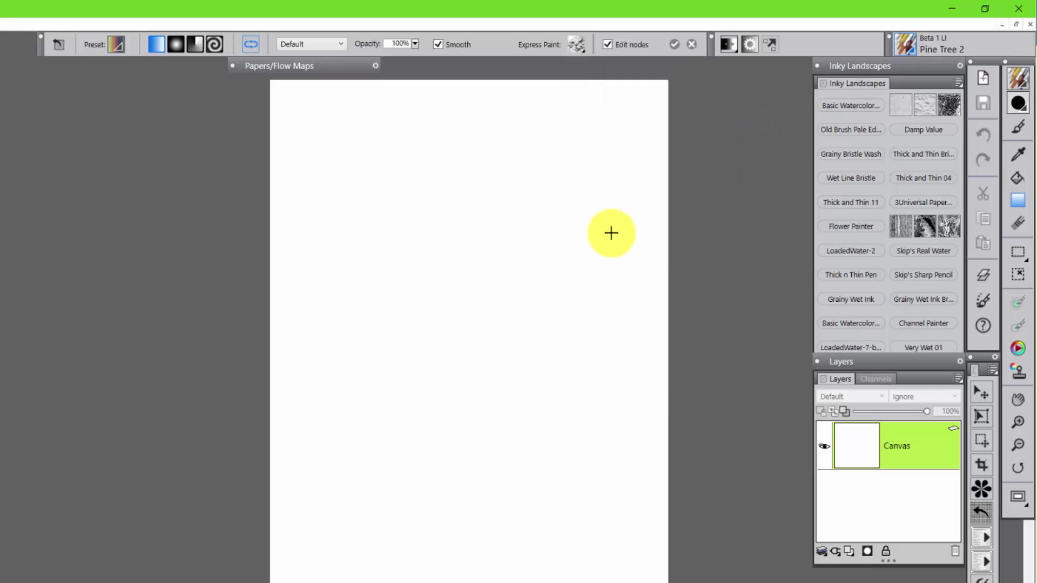
# Step: Choose a colourful preset from the Preset gradient library
pyautogui.click(122, 47)
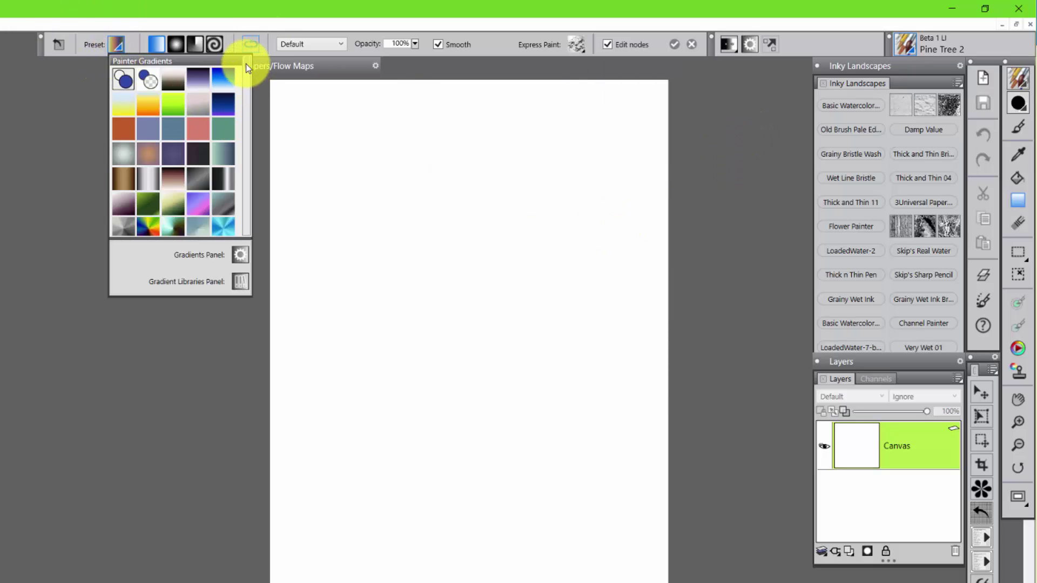
pyautogui.scroll(-6, 245, 71)
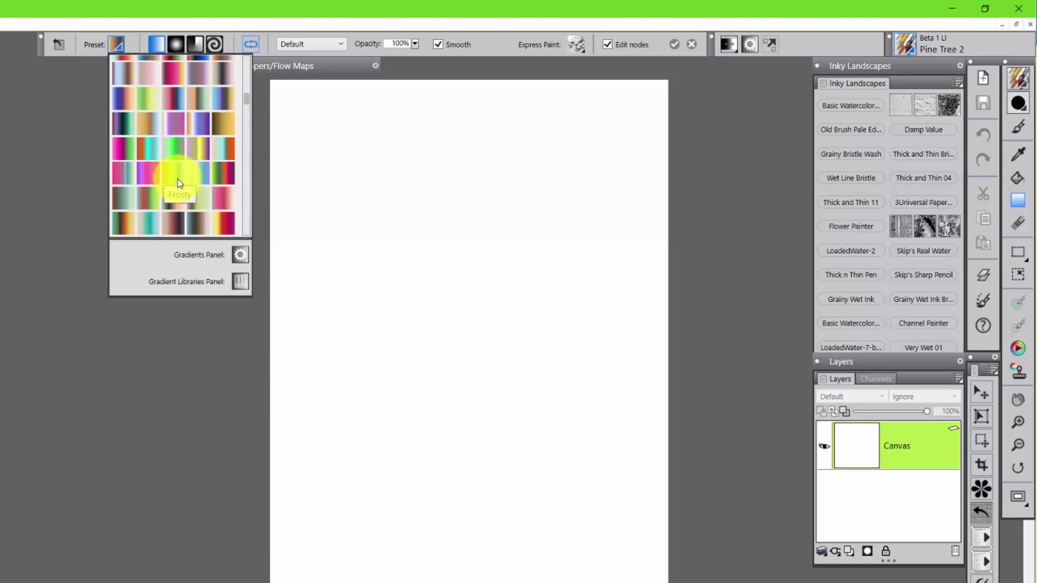
pyautogui.click(173, 204)
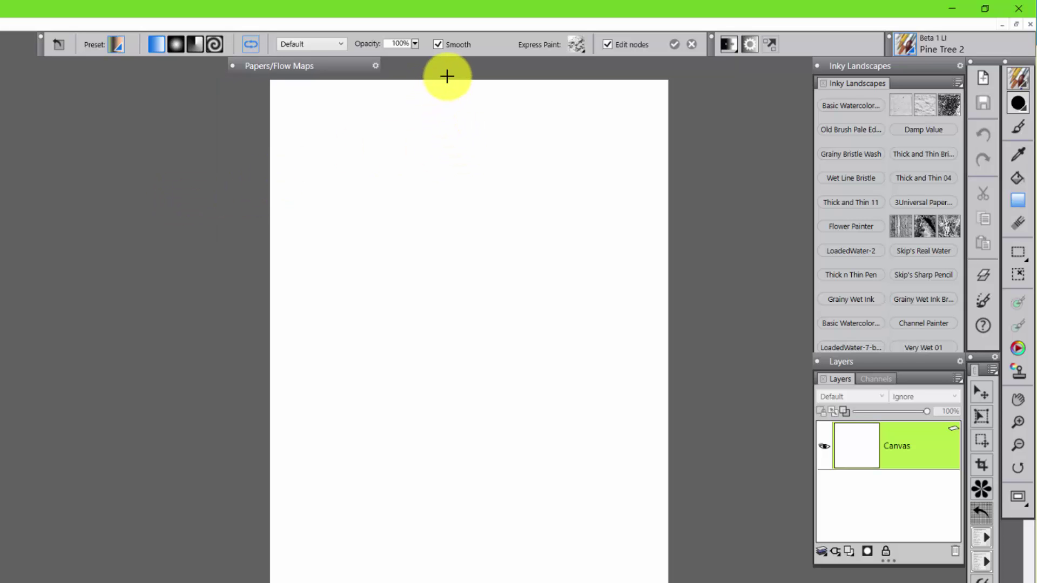
# Step: Lay a vertical gradient from canvas top to bottom, then inspect its dark-band node's colour
pyautogui.moveTo(446, 77); pyautogui.dragTo(463, 582)
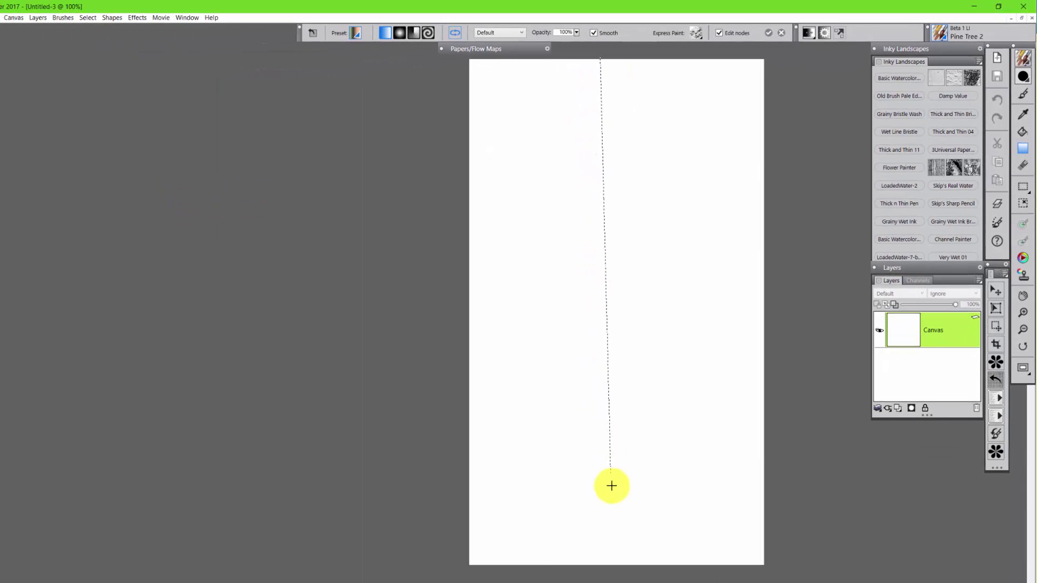
pyautogui.moveTo(612, 492); pyautogui.dragTo(612, 570)
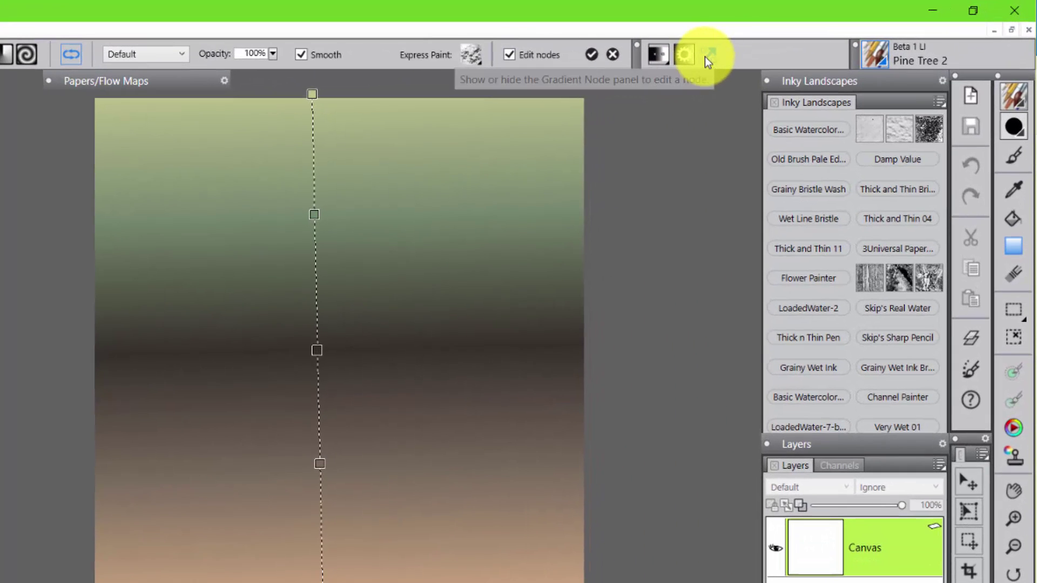
pyautogui.click(782, 44)
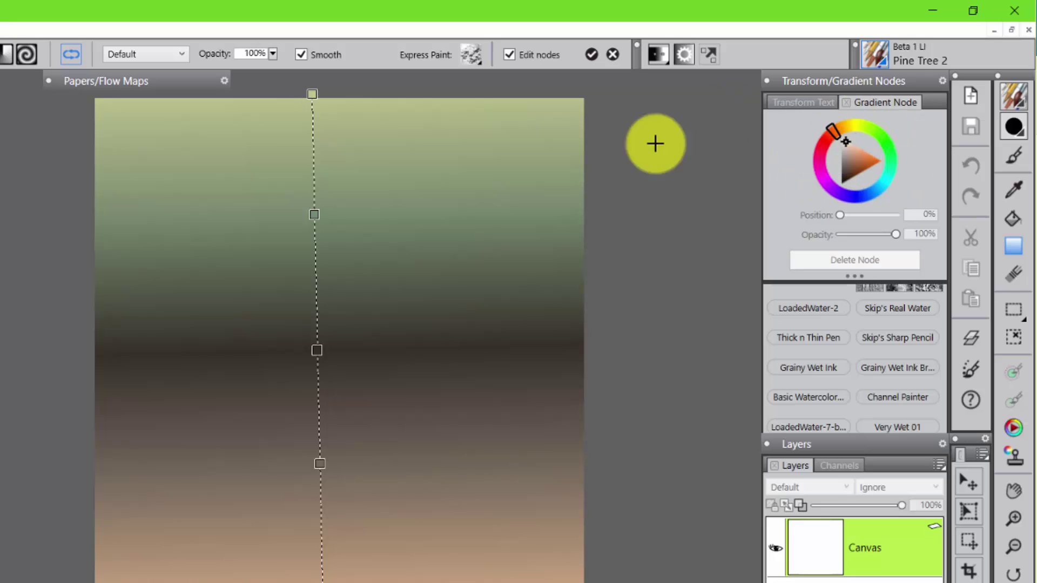
pyautogui.click(323, 348)
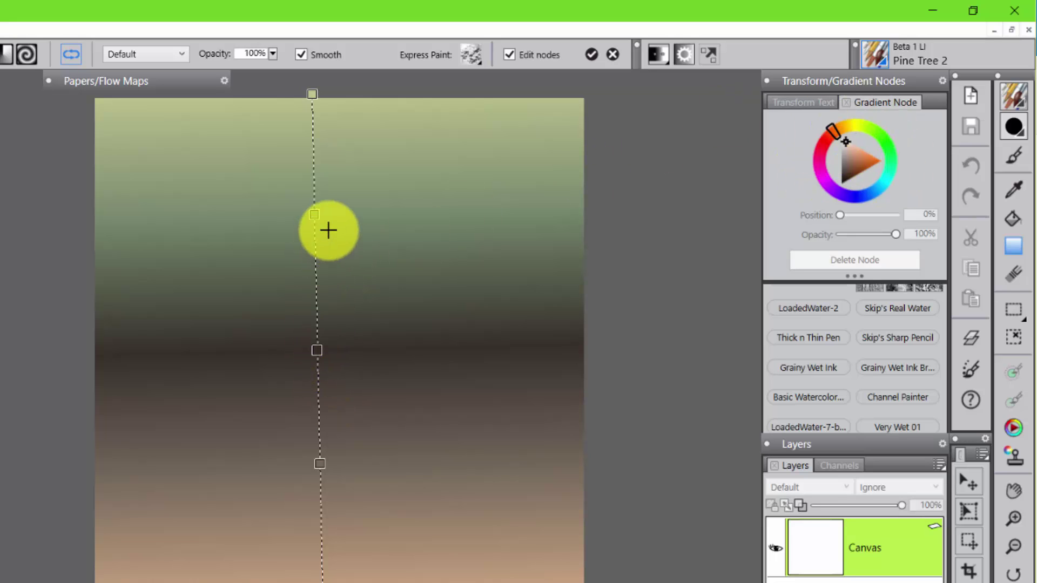
pyautogui.click(711, 54)
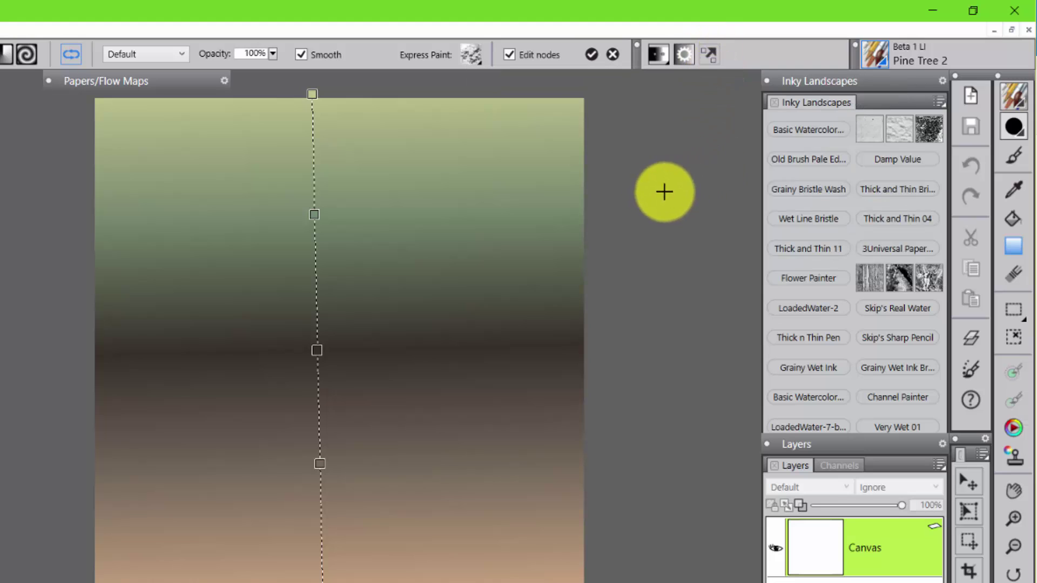
# Step: Pick the Organic Vertical flow map at 400% contrast and 152% scale
pyautogui.click(173, 86)
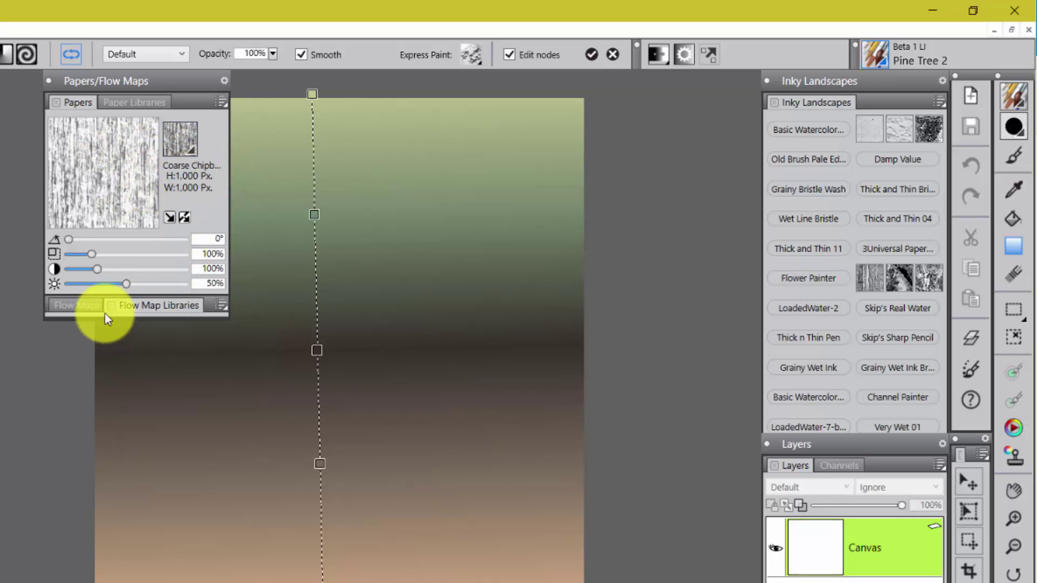
pyautogui.click(82, 306)
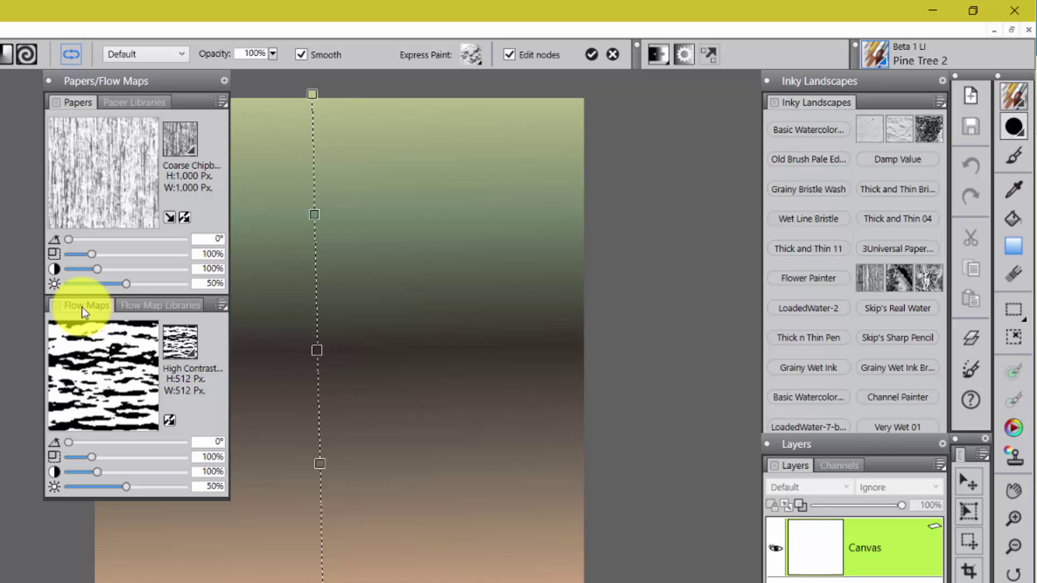
pyautogui.click(193, 355)
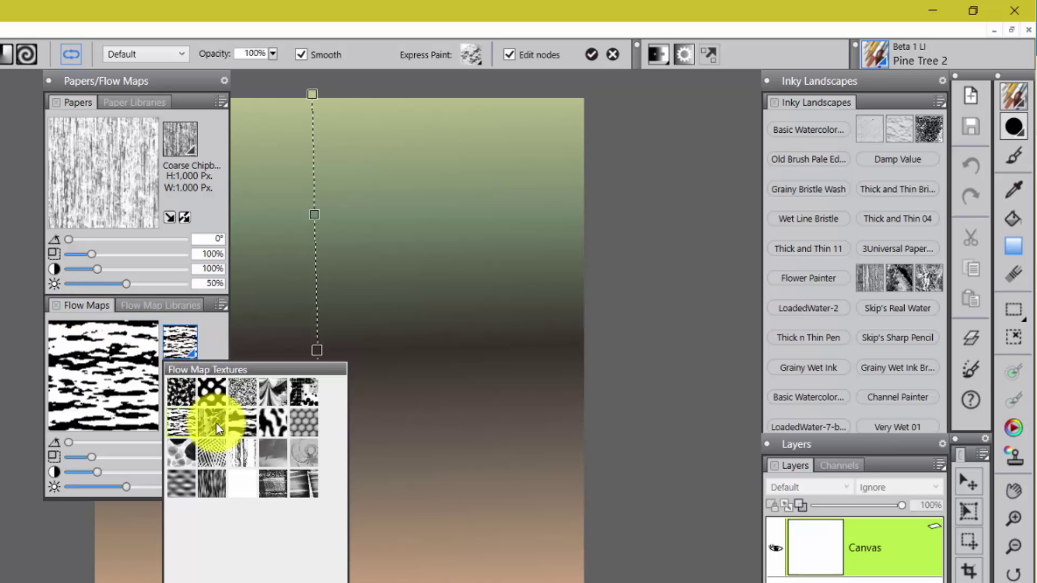
pyautogui.click(235, 449)
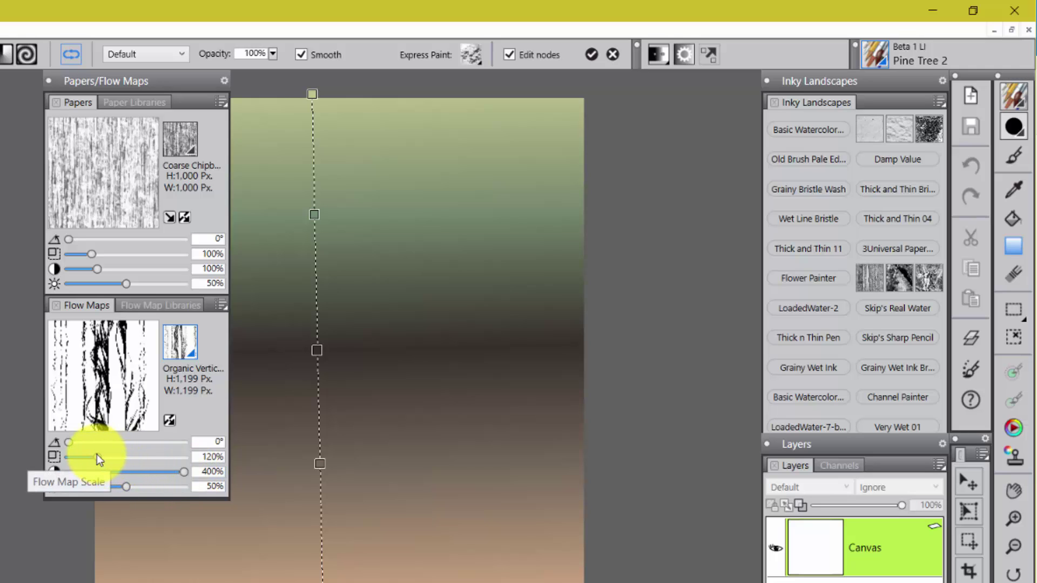
pyautogui.moveTo(97, 456); pyautogui.dragTo(107, 456)
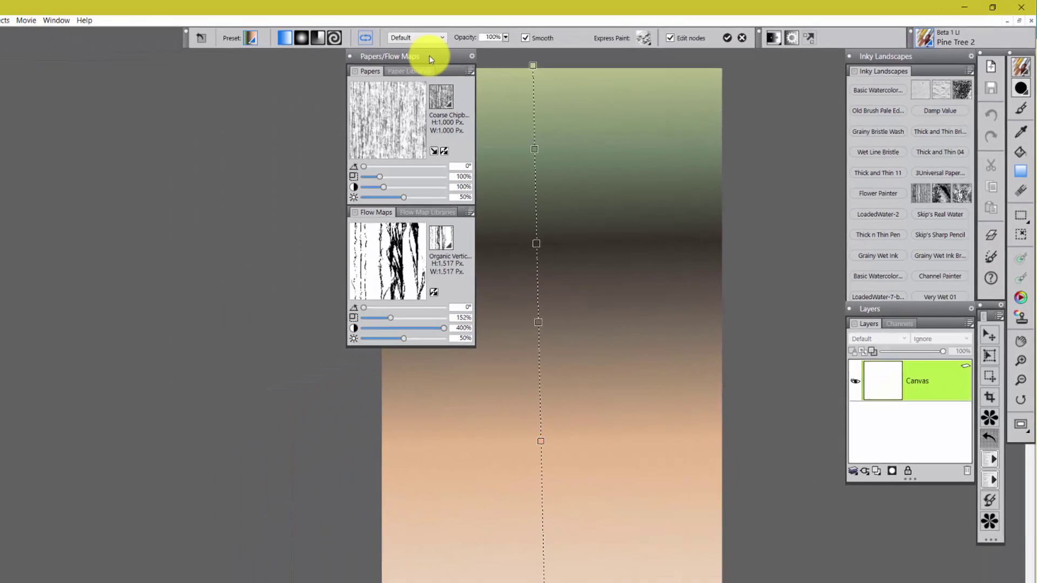
# Step: Collapse Papers/Flow Maps and turn on the Express Paint Preview Effect for the gradient
pyautogui.click(153, 81)
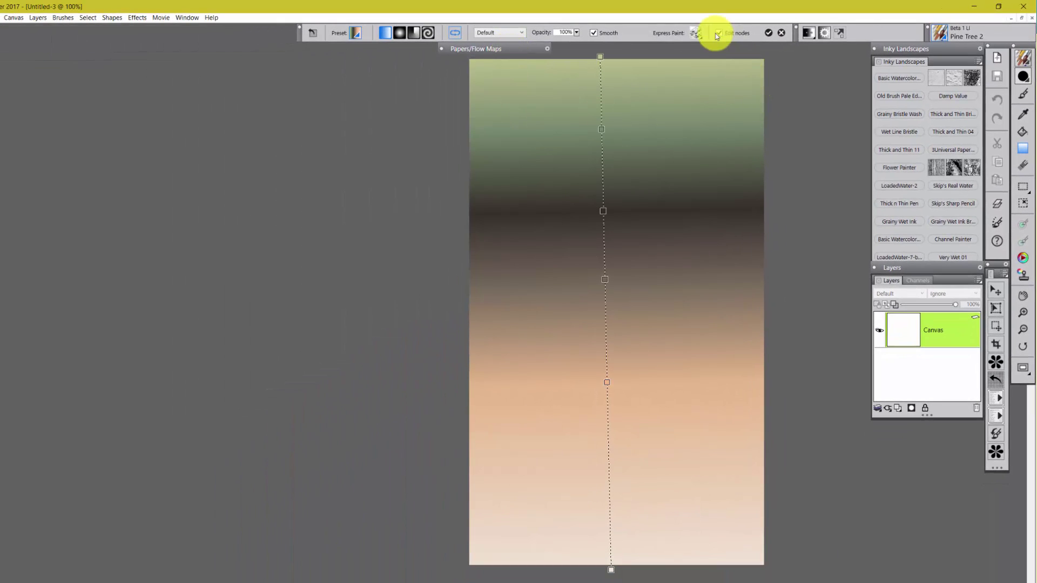
pyautogui.click(697, 32)
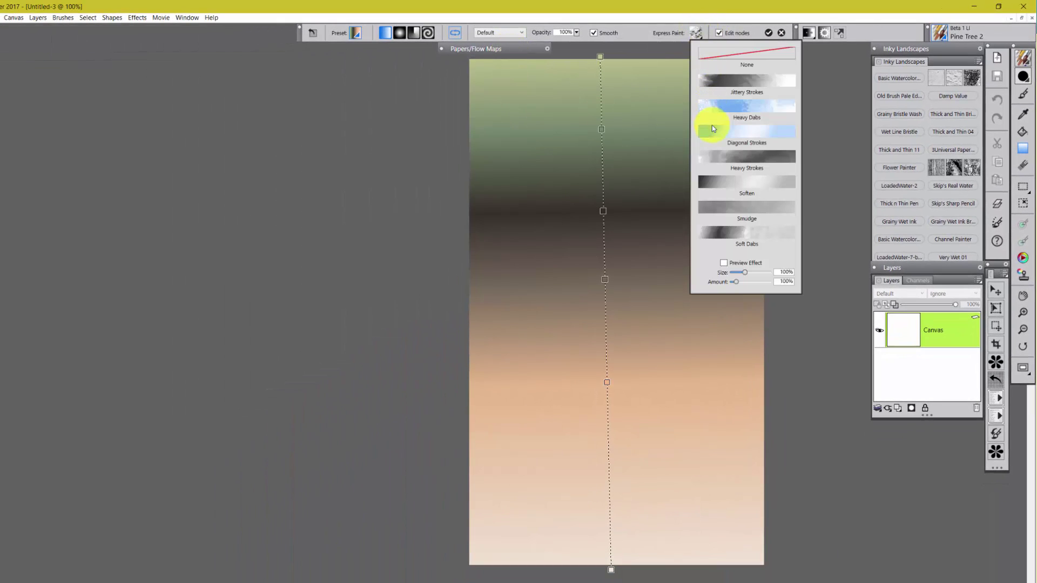
pyautogui.click(724, 263)
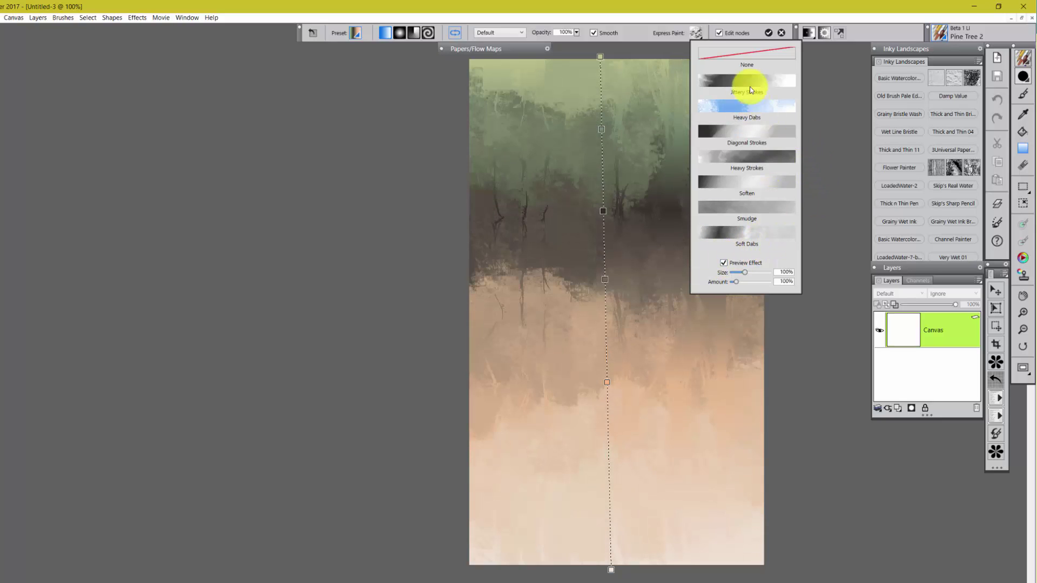
pyautogui.click(643, 33)
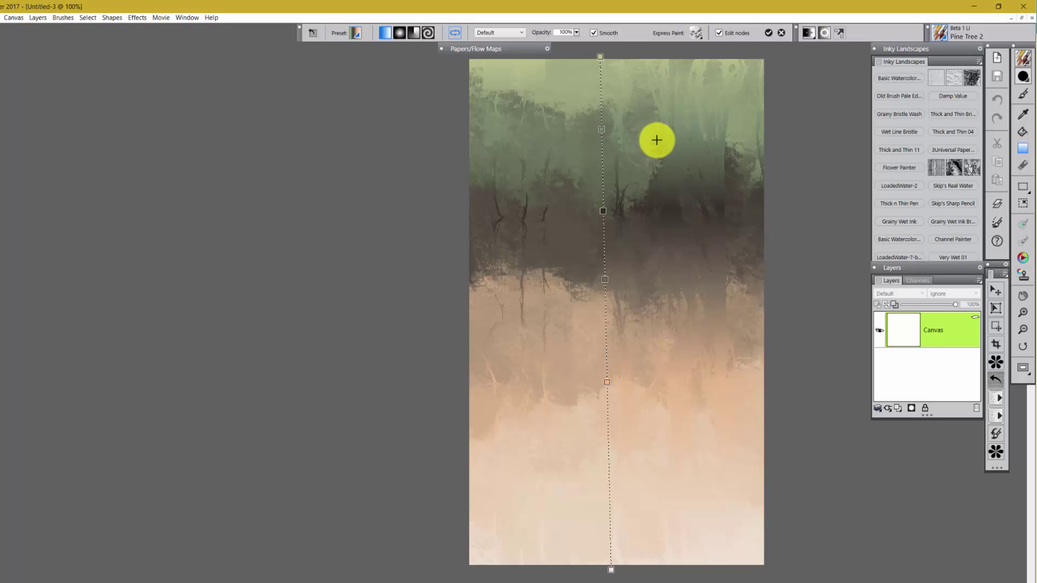
# Step: Commit the forest gradient, then select a red-blue preset from the gradient library
pyautogui.click(767, 35)
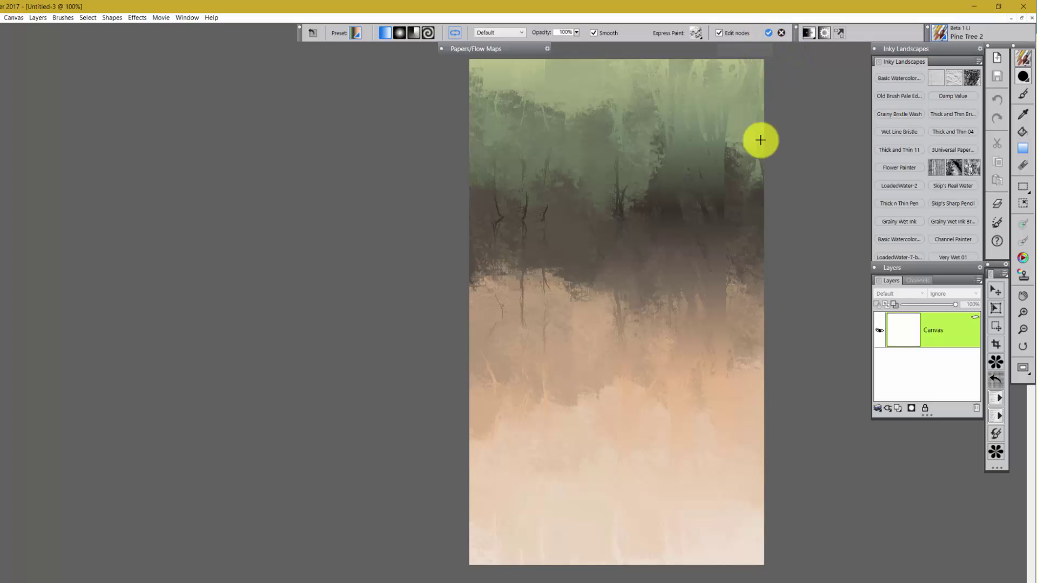
pyautogui.click(359, 39)
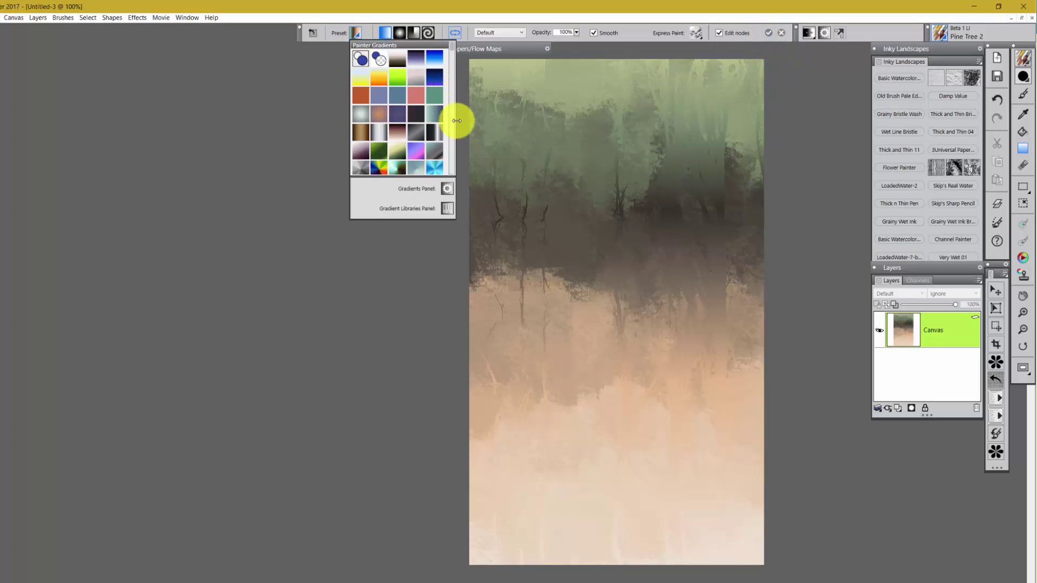
pyautogui.scroll(-5, 452, 143)
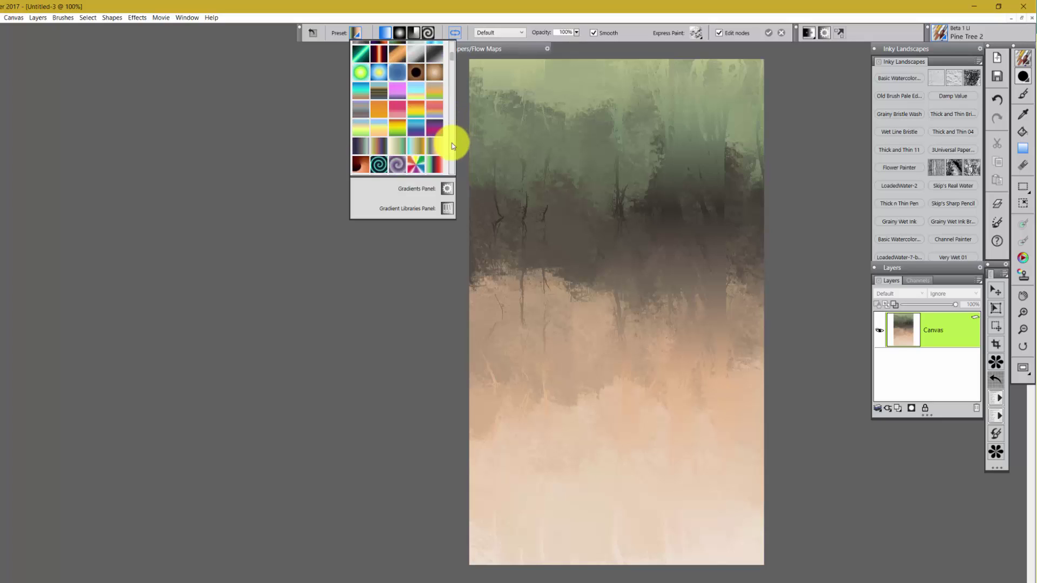
pyautogui.scroll(-3, 452, 146)
pyautogui.scroll(-3, 453, 145)
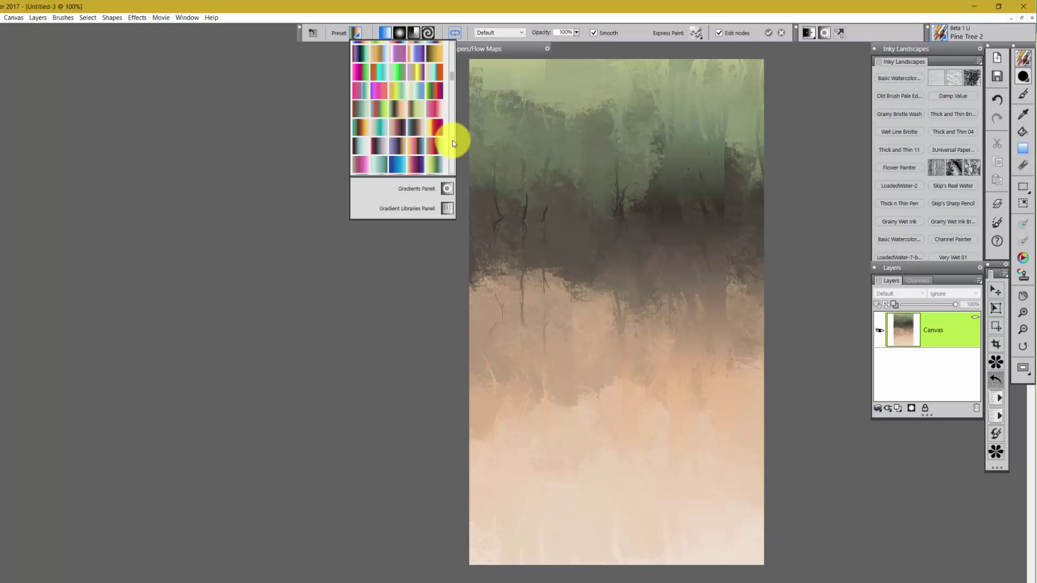
pyautogui.scroll(-3, 452, 143)
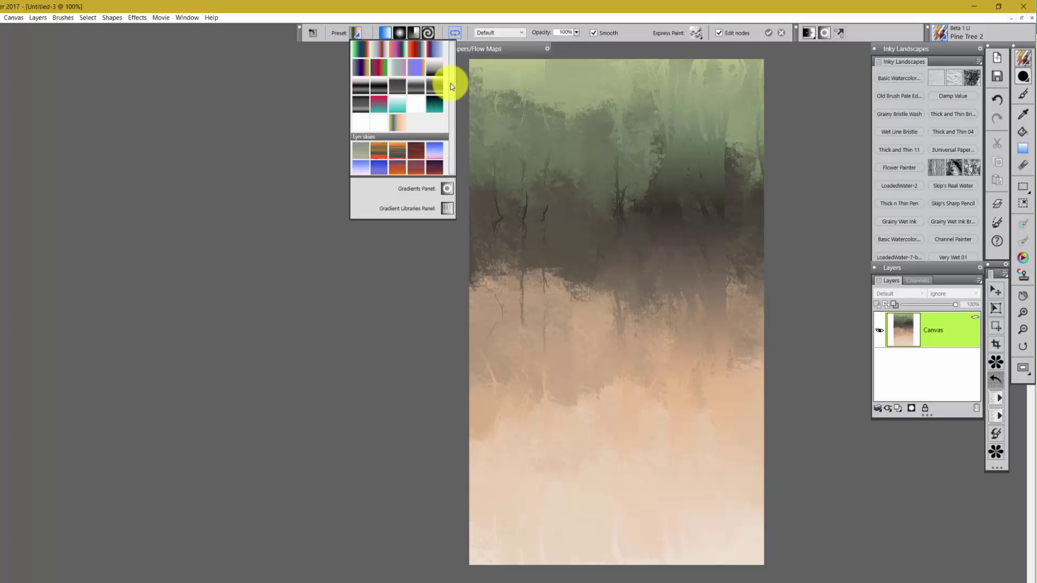
pyautogui.scroll(2, 453, 89)
pyautogui.scroll(2, 452, 88)
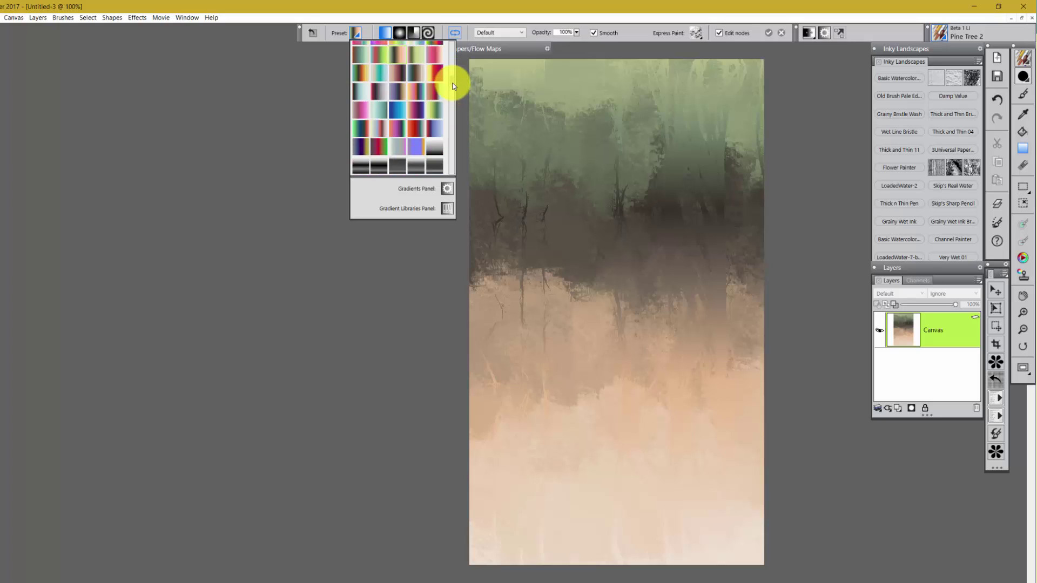
pyautogui.click(417, 112)
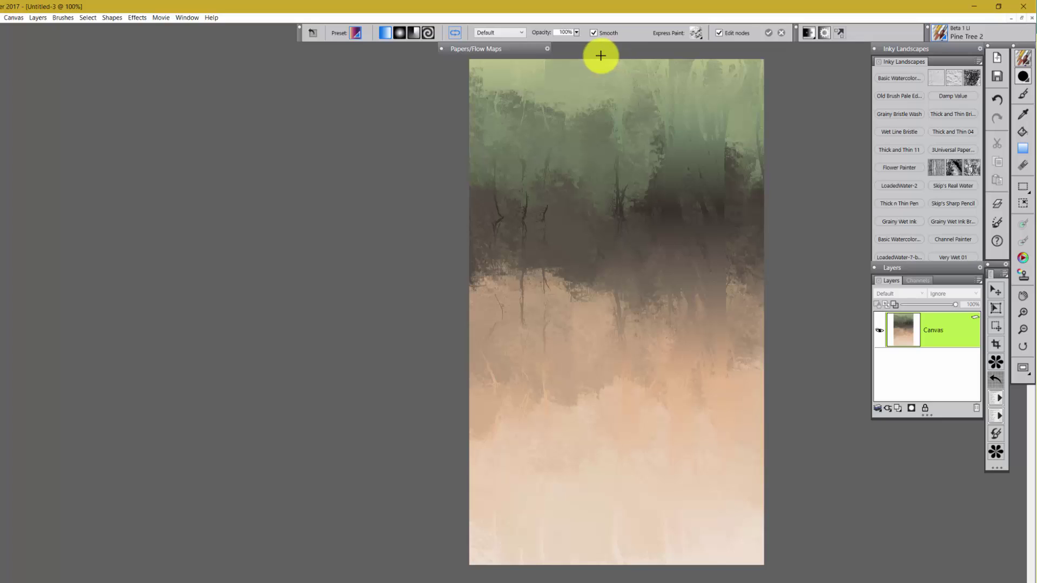
# Step: Lay a new top-to-bottom gradient and turn off the Express Paint preview
pyautogui.moveTo(600, 59); pyautogui.dragTo(604, 568)
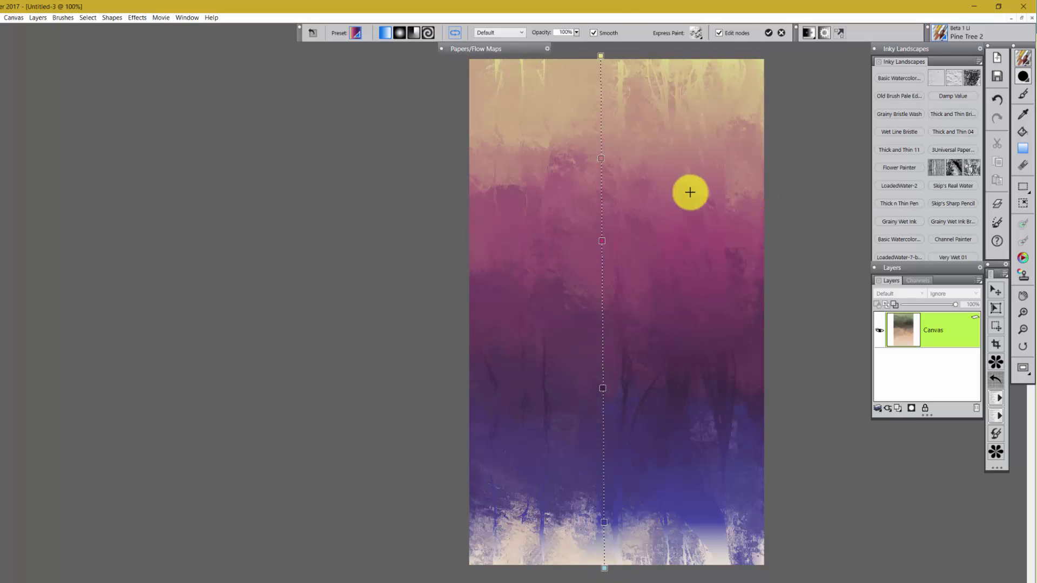
pyautogui.click(697, 34)
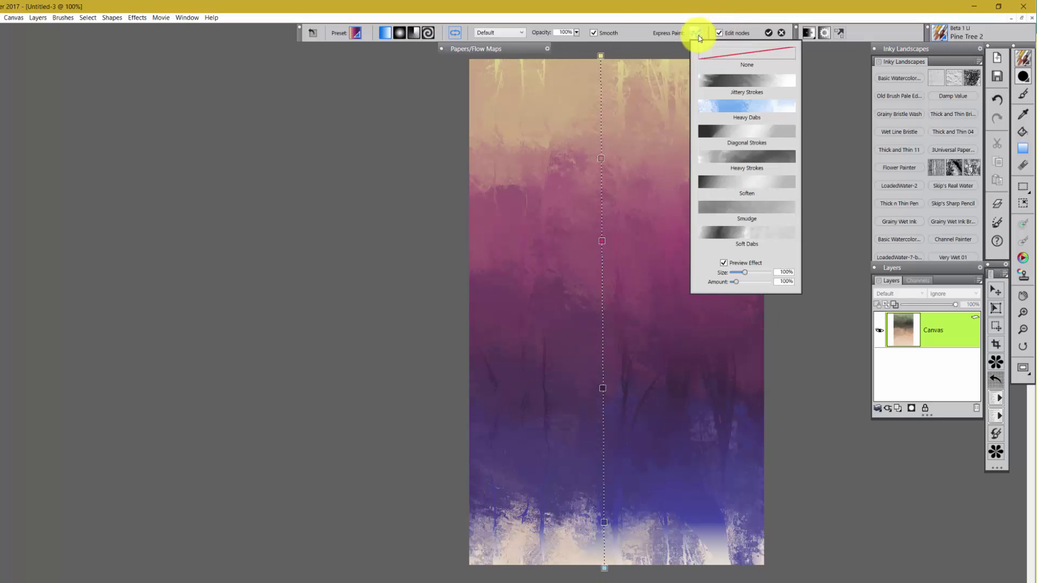
pyautogui.click(724, 263)
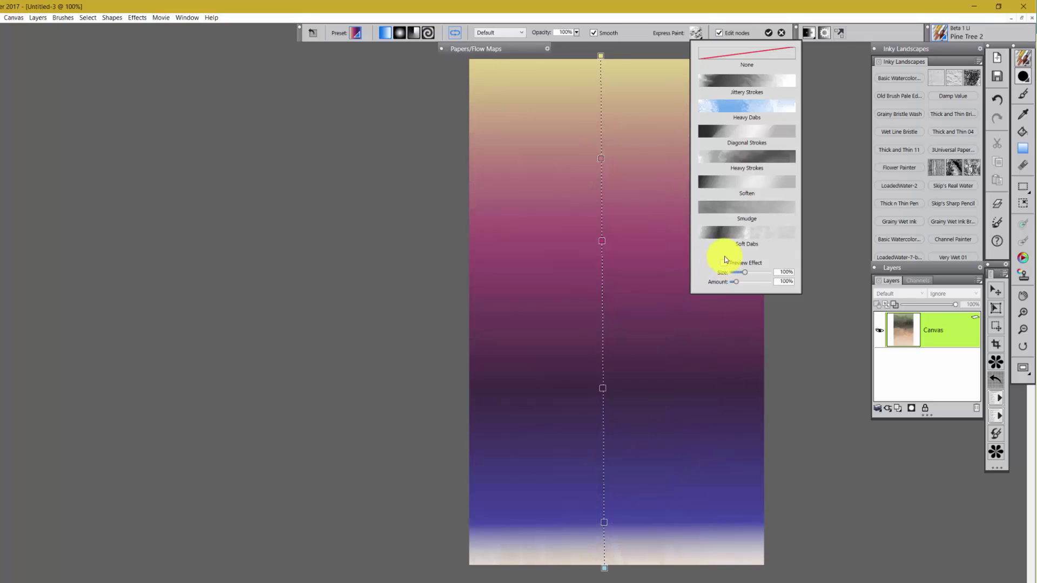
pyautogui.click(475, 55)
# Step: Switch the flow map to the High Contrast texture and collapse Papers/Flow Maps
pyautogui.click(476, 52)
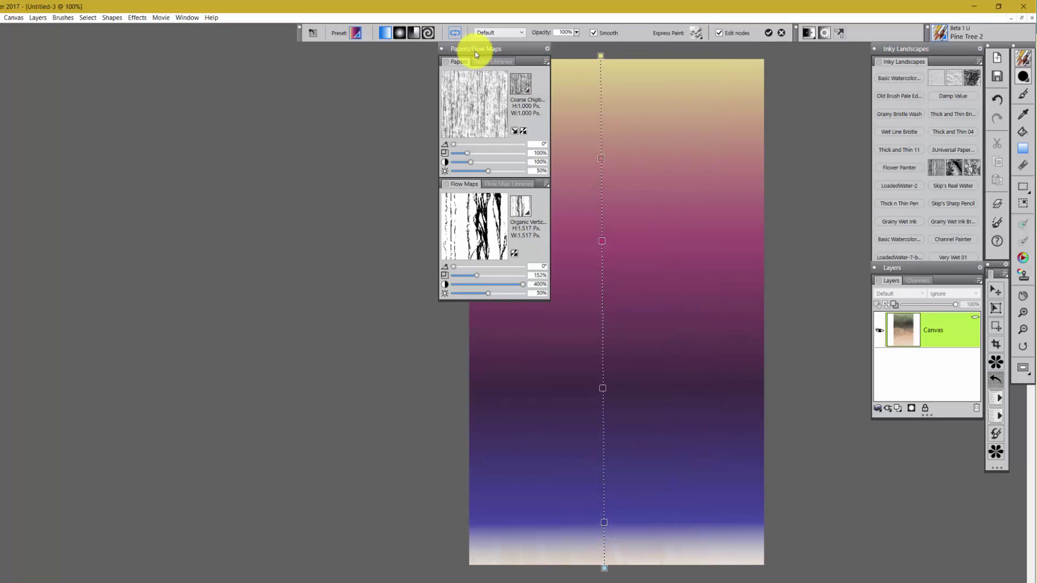
pyautogui.click(528, 216)
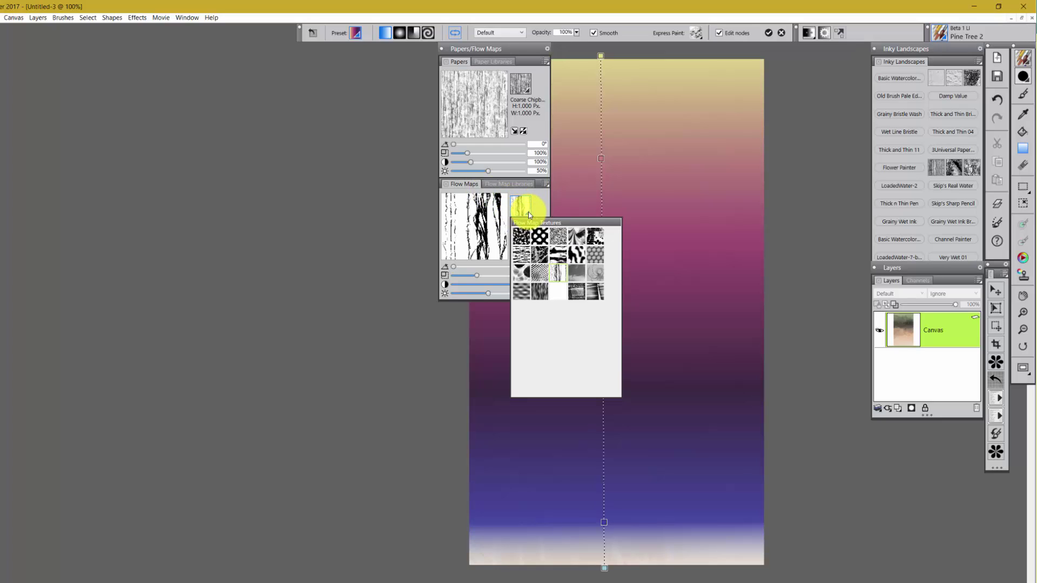
pyautogui.click(520, 255)
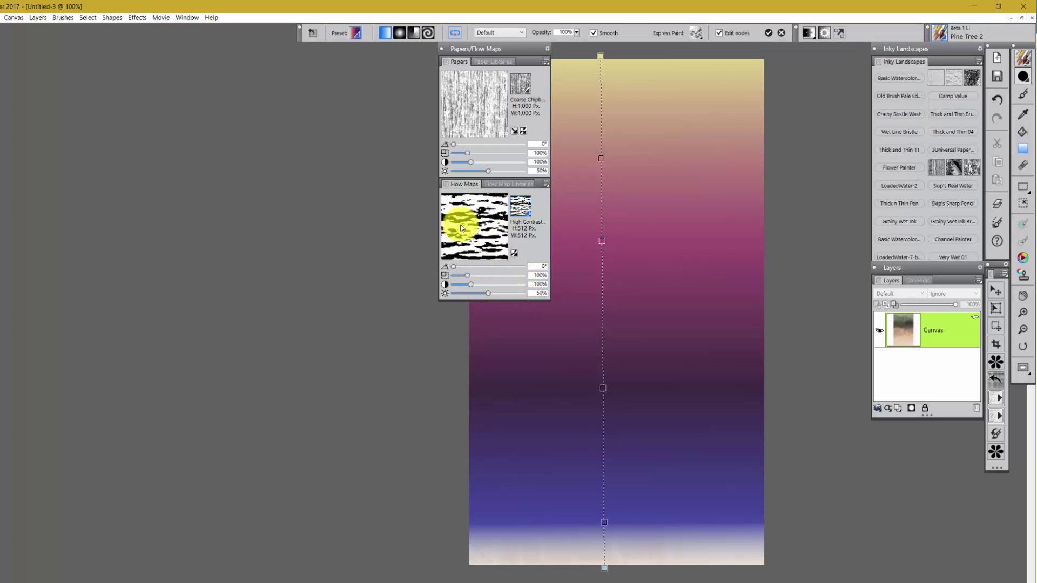
pyautogui.click(513, 50)
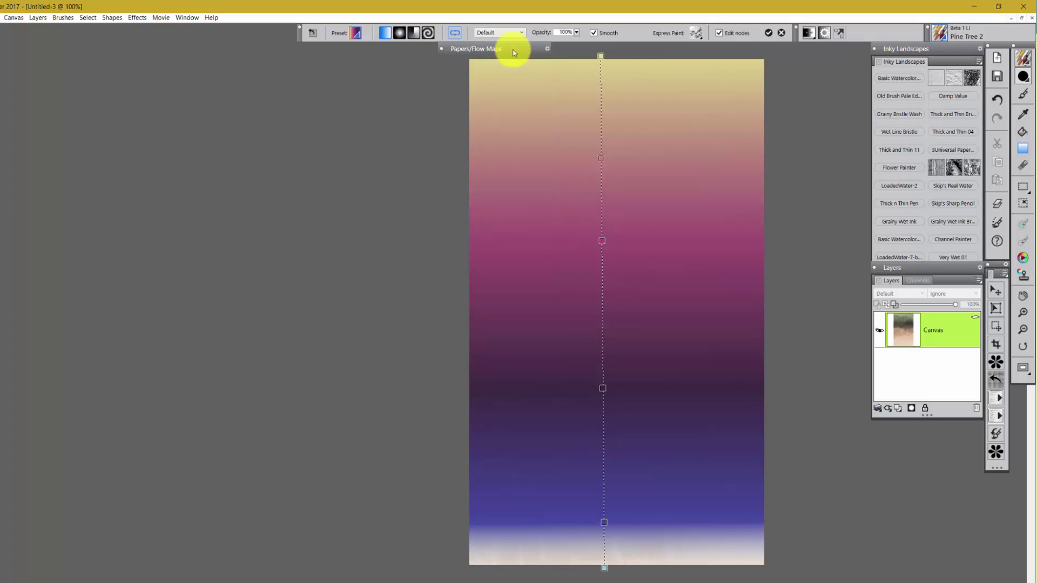
# Step: Apply a brushy Express Paint preset to the yellow-magenta-blue gradient
pyautogui.click(696, 34)
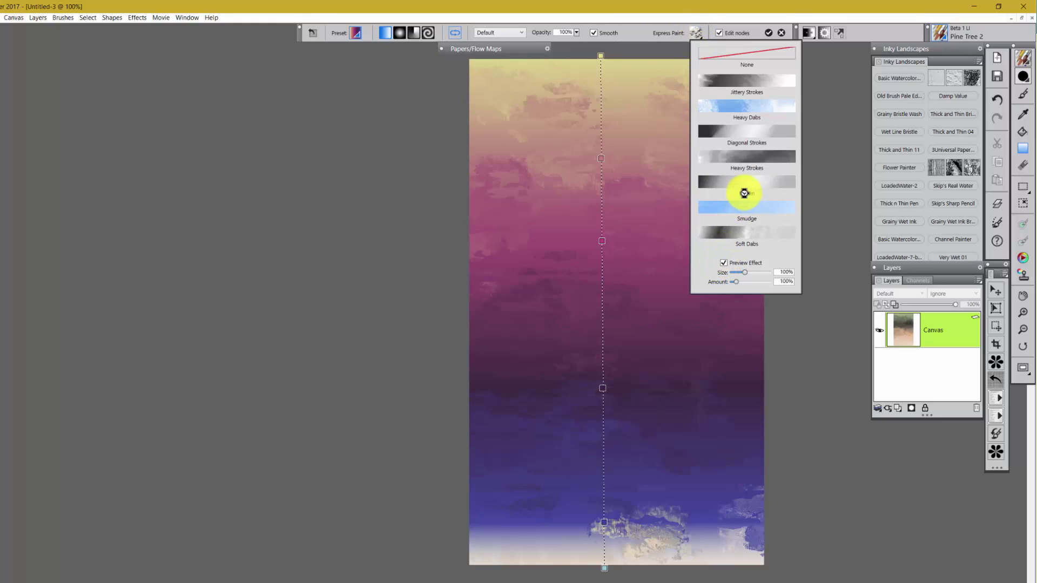
pyautogui.click(652, 35)
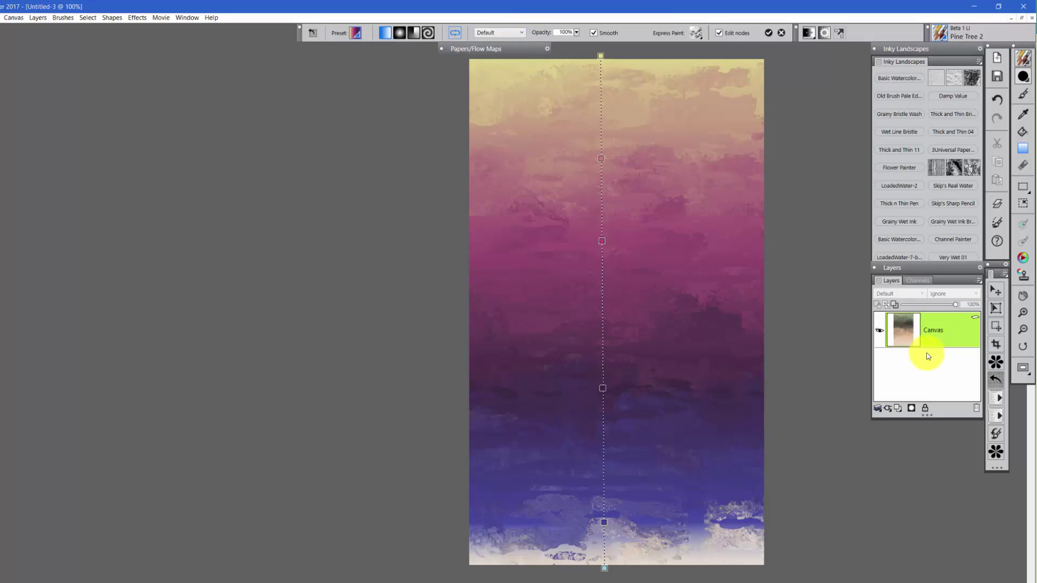
# Step: Set the gradient blend mode to Gel, then step through the modes down to Pseudocolor
pyautogui.click(522, 33)
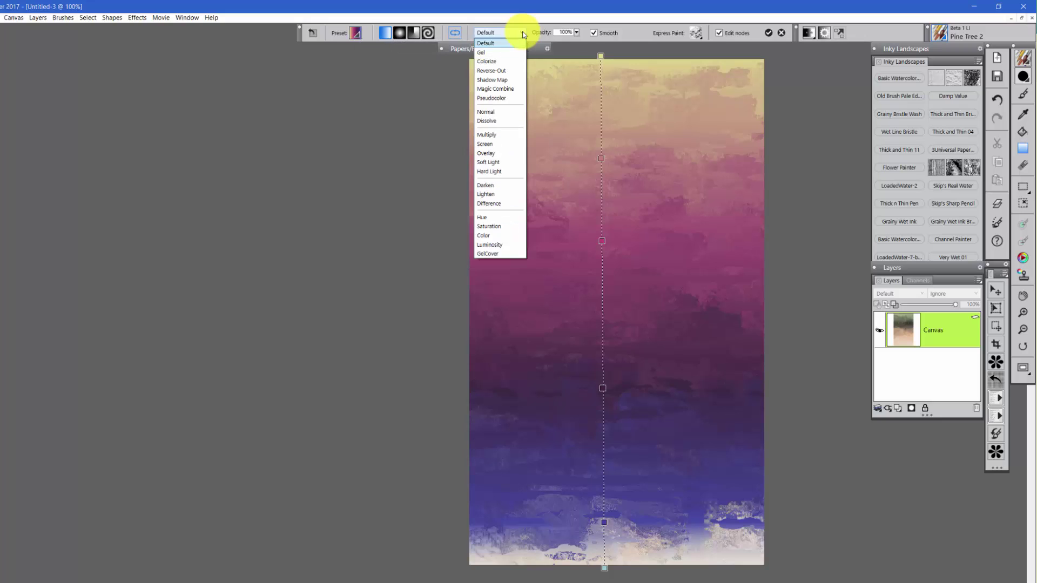
pyautogui.click(514, 52)
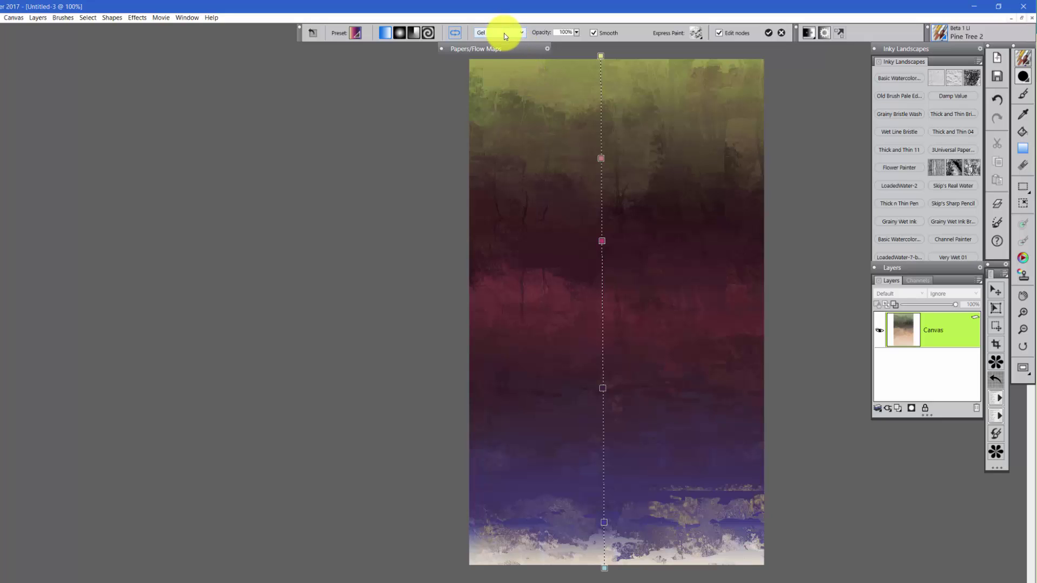
pyautogui.scroll(-1, 504, 33)
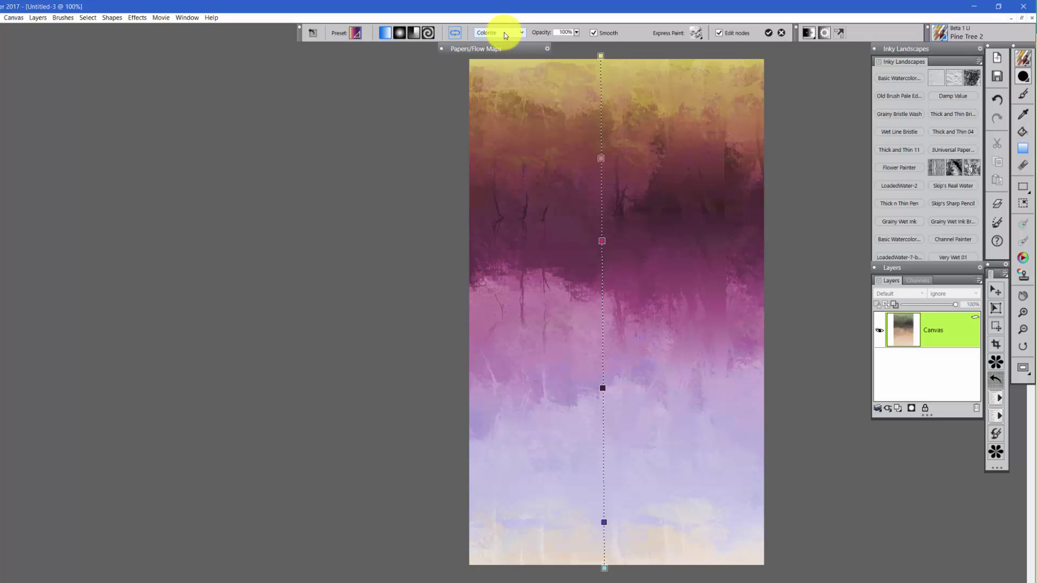
pyautogui.scroll(-1, 504, 32)
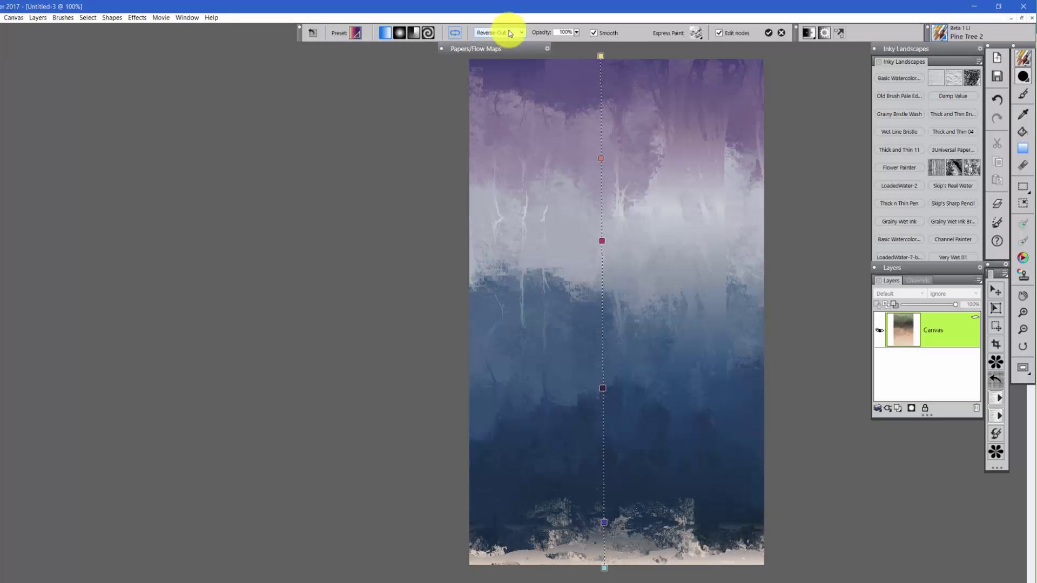
pyautogui.scroll(-1, 511, 34)
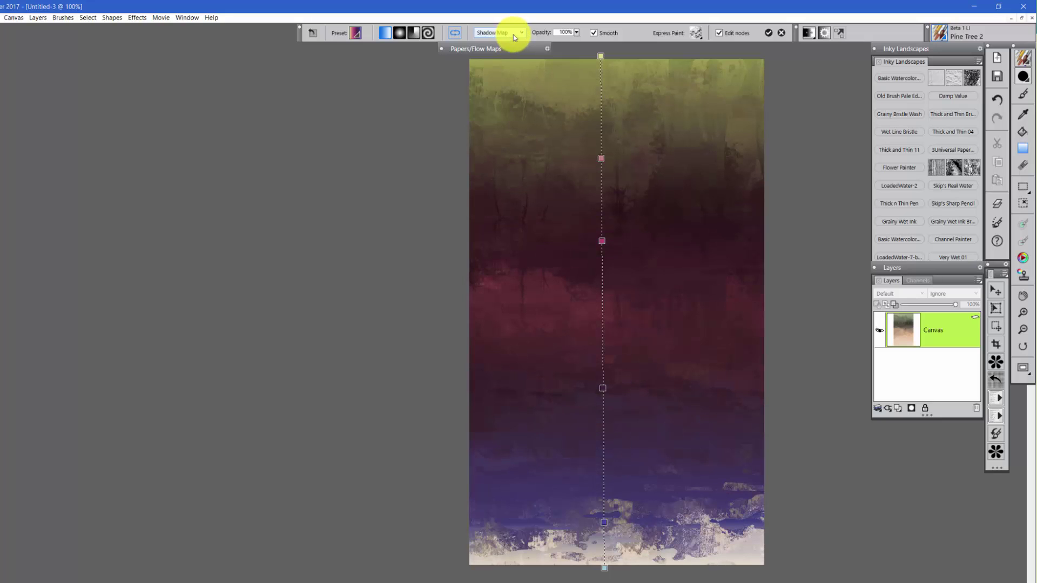
pyautogui.scroll(-1, 513, 34)
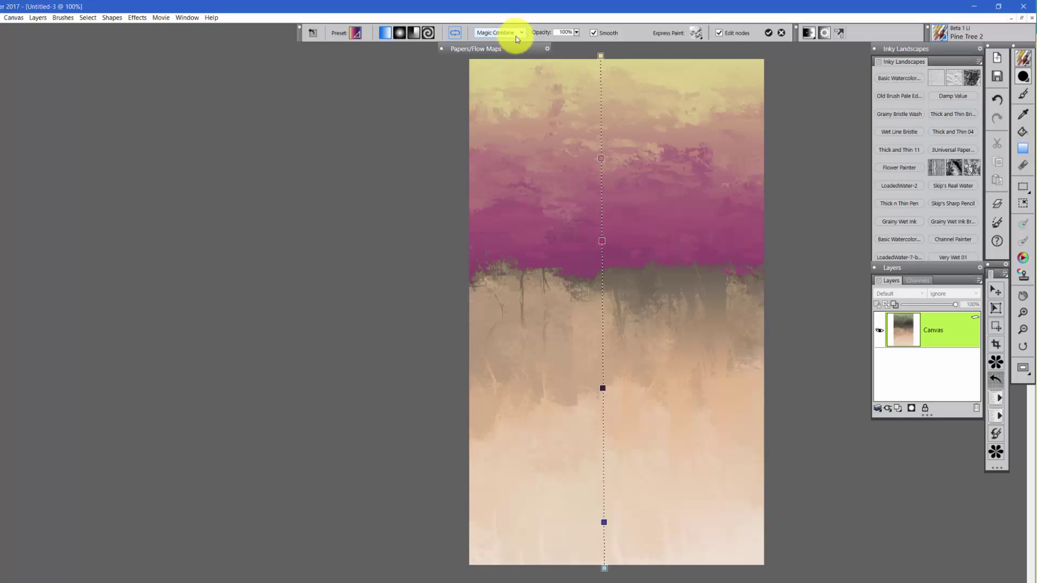
pyautogui.scroll(-1, 515, 39)
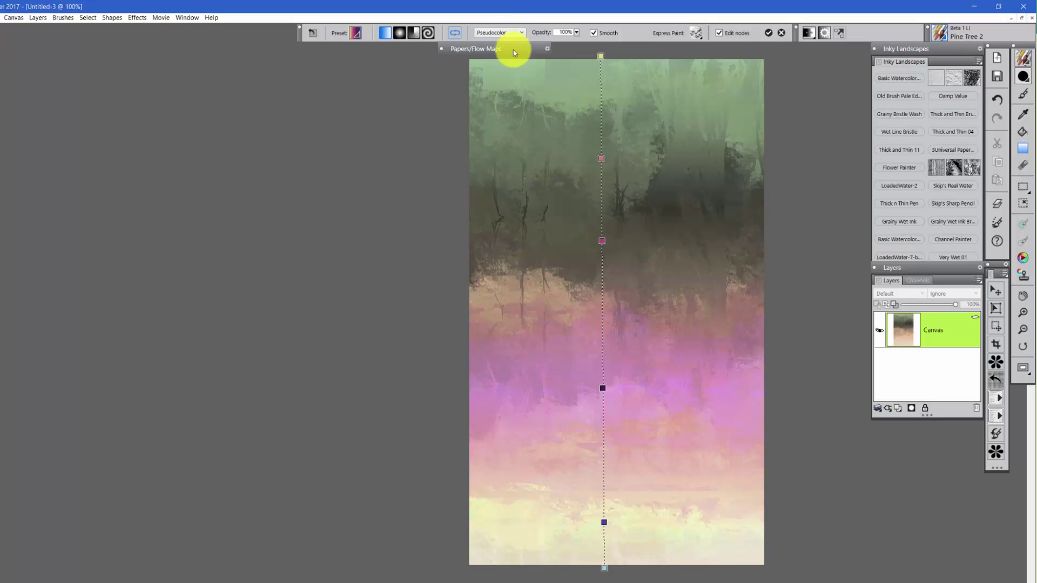
# Step: Enlarge the High Contrast flow map to about 170% scale with 400% contrast
pyautogui.click(513, 50)
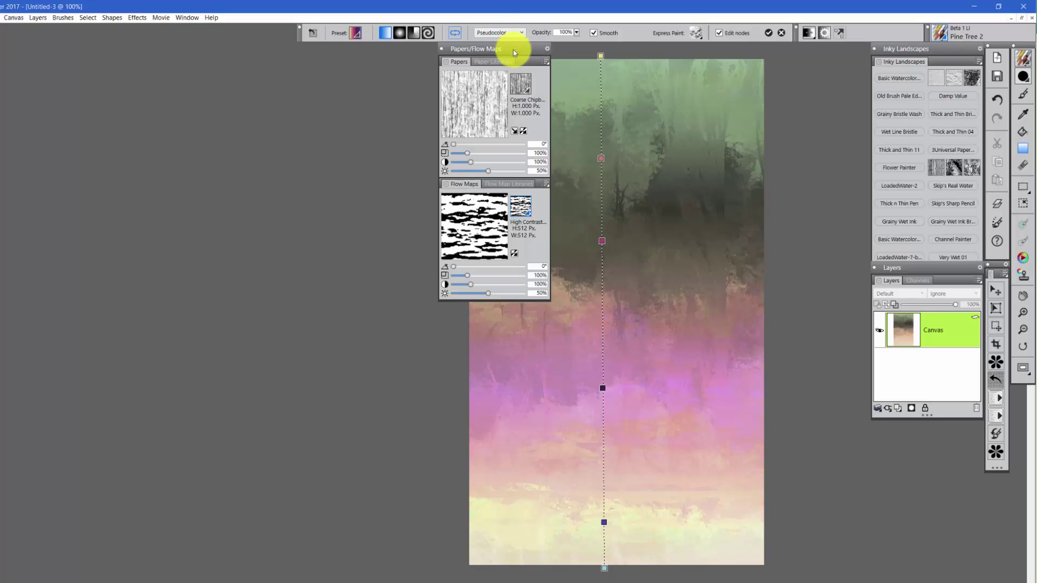
pyautogui.click(487, 276)
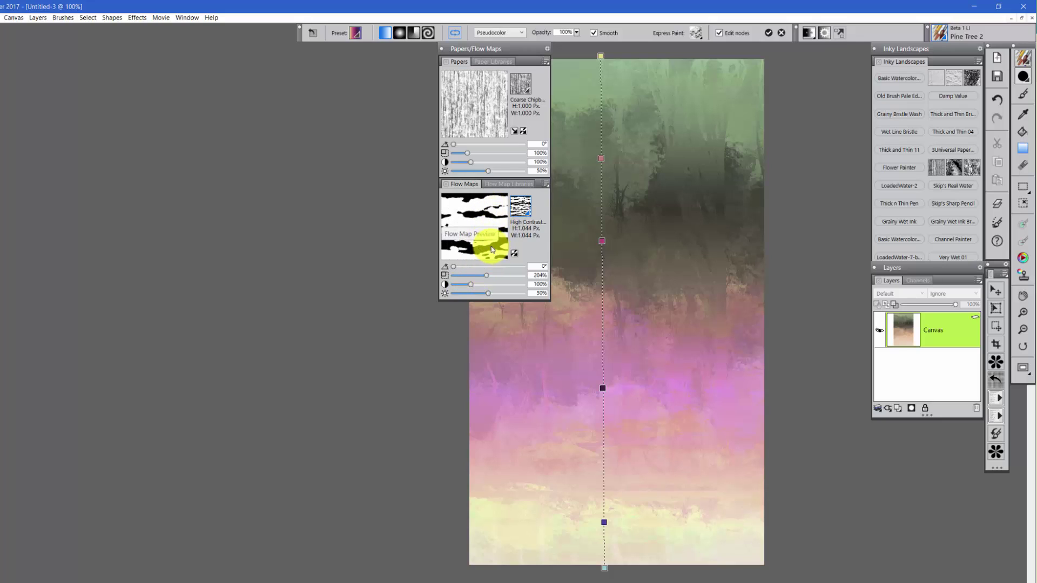
pyautogui.moveTo(491, 248); pyautogui.dragTo(500, 201)
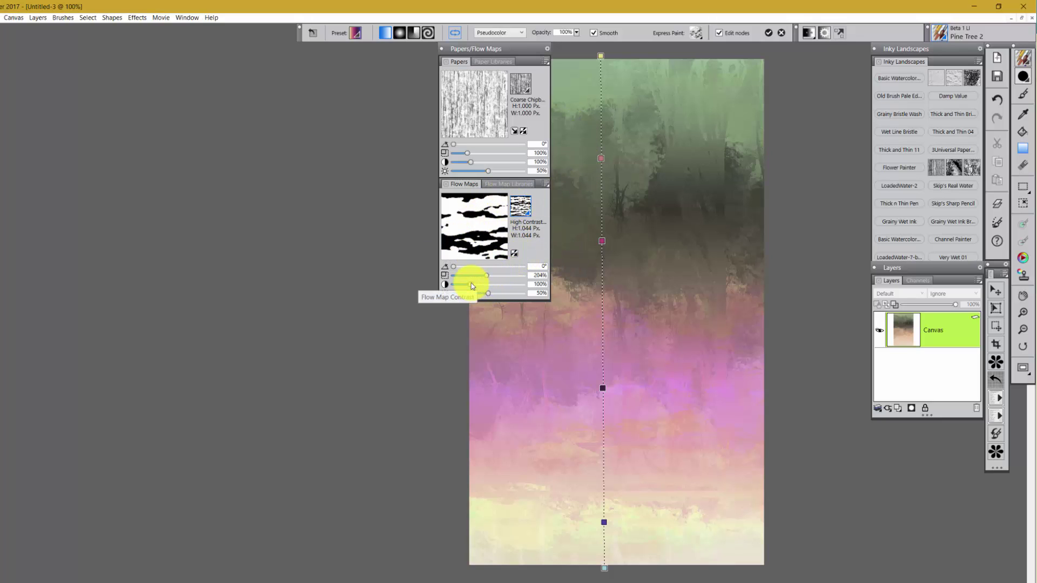
pyautogui.moveTo(471, 284); pyautogui.dragTo(565, 275)
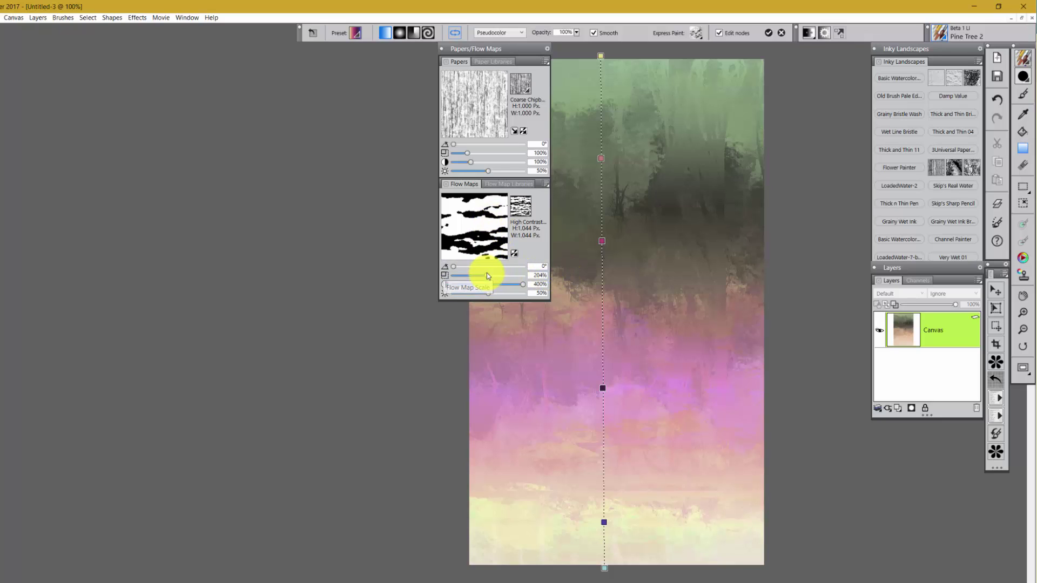
pyautogui.moveTo(488, 273); pyautogui.dragTo(481, 279)
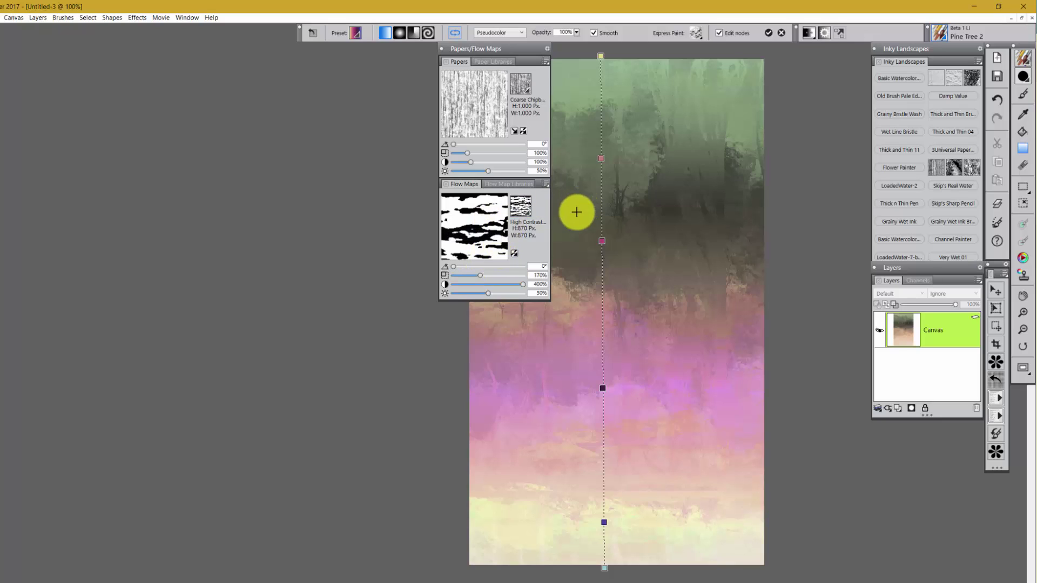
pyautogui.doubleClick(520, 50)
# Step: Toggle the Express Paint Preview Effect off and back on to compare
pyautogui.click(696, 34)
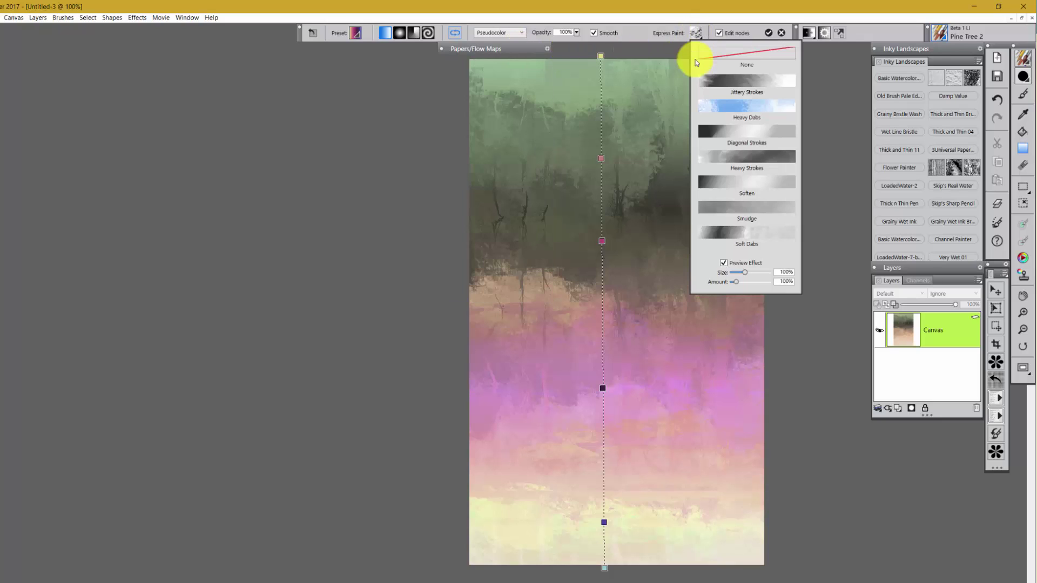
pyautogui.click(724, 263)
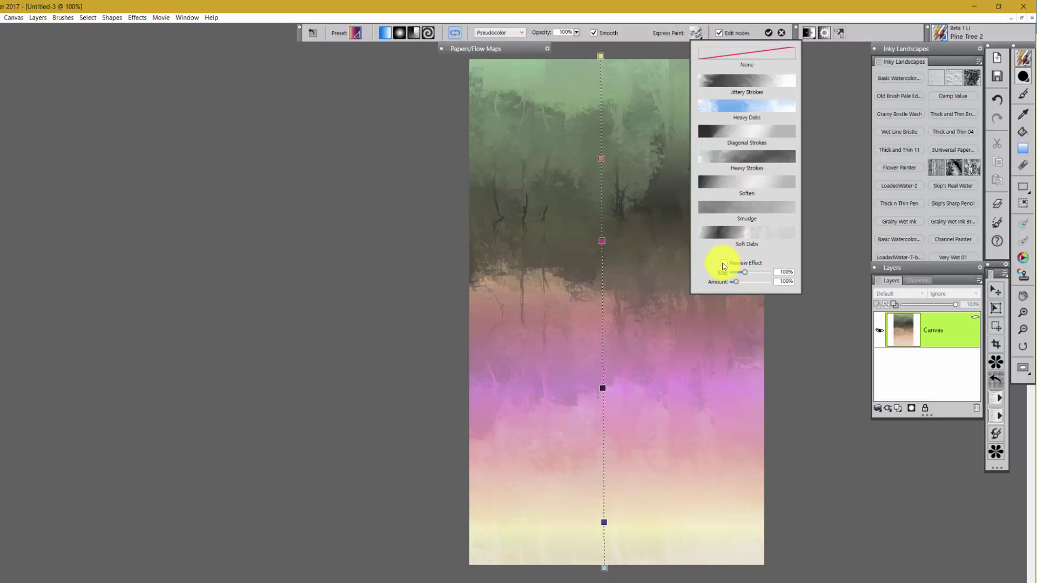
pyautogui.click(724, 263)
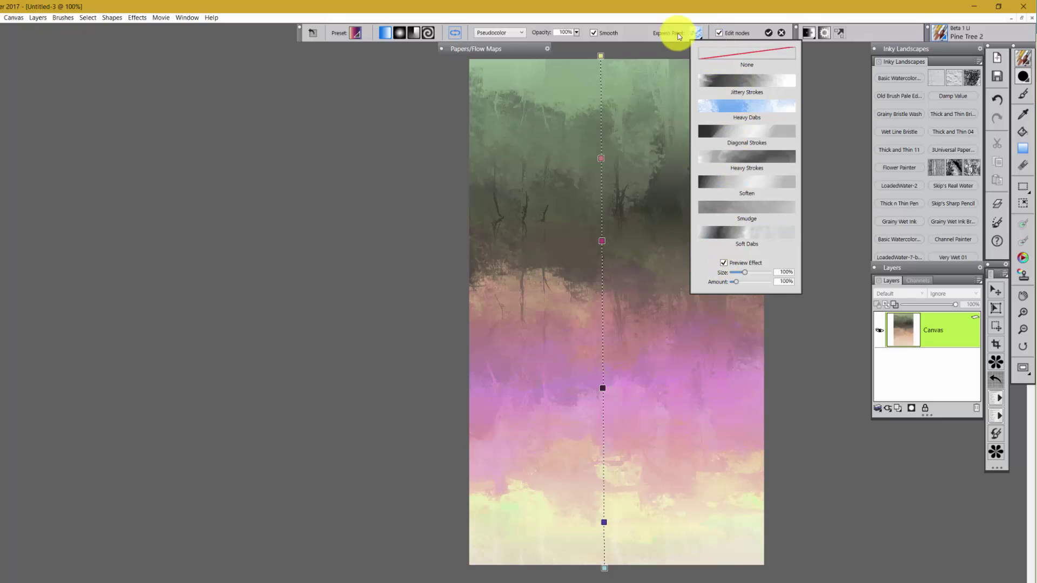
pyautogui.click(559, 28)
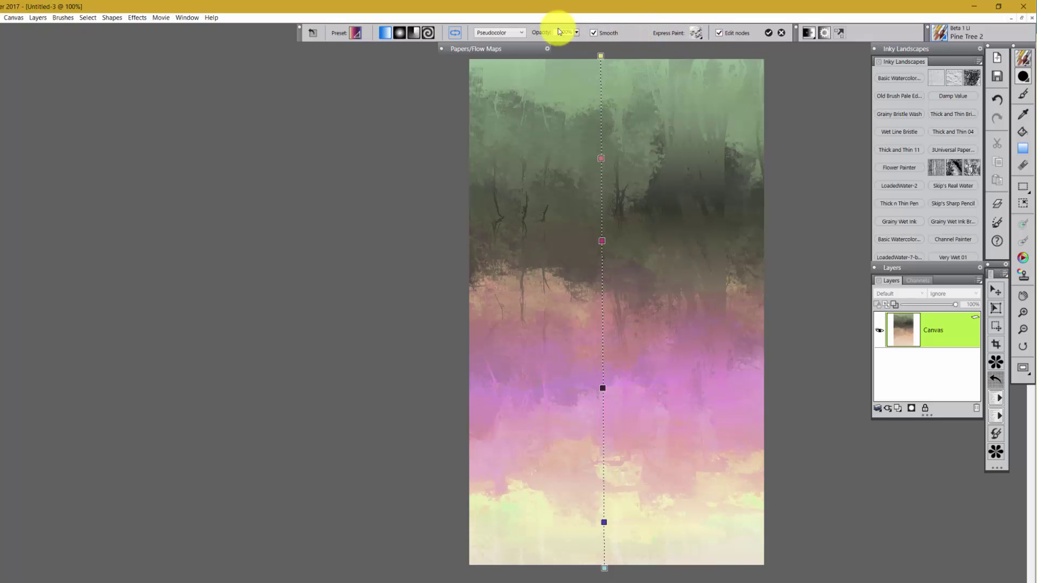
# Step: Move the blend mode from Multiply to Difference, trying 88% opacity before restoring 100%
pyautogui.click(521, 33)
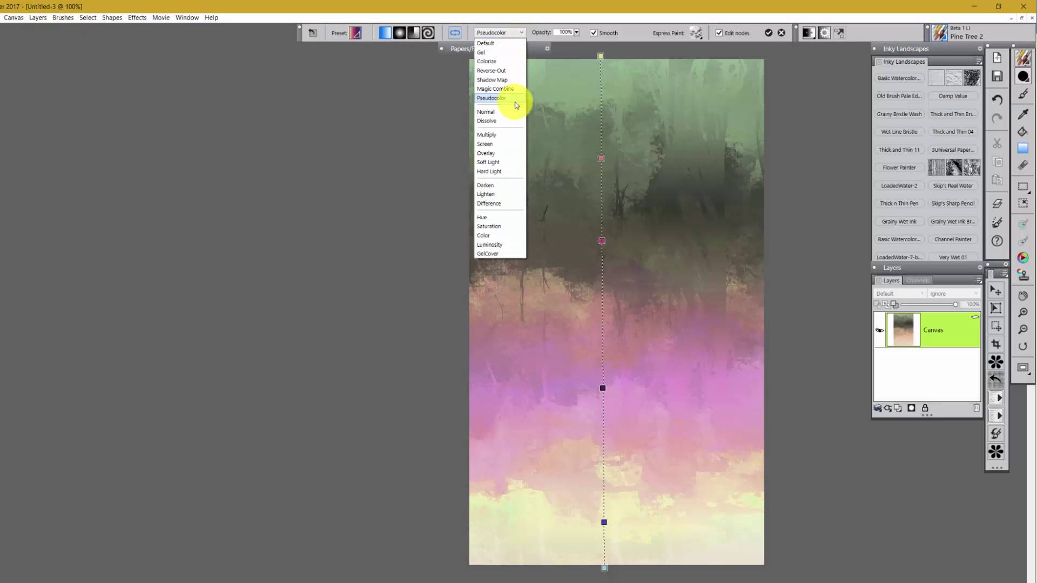
pyautogui.click(508, 136)
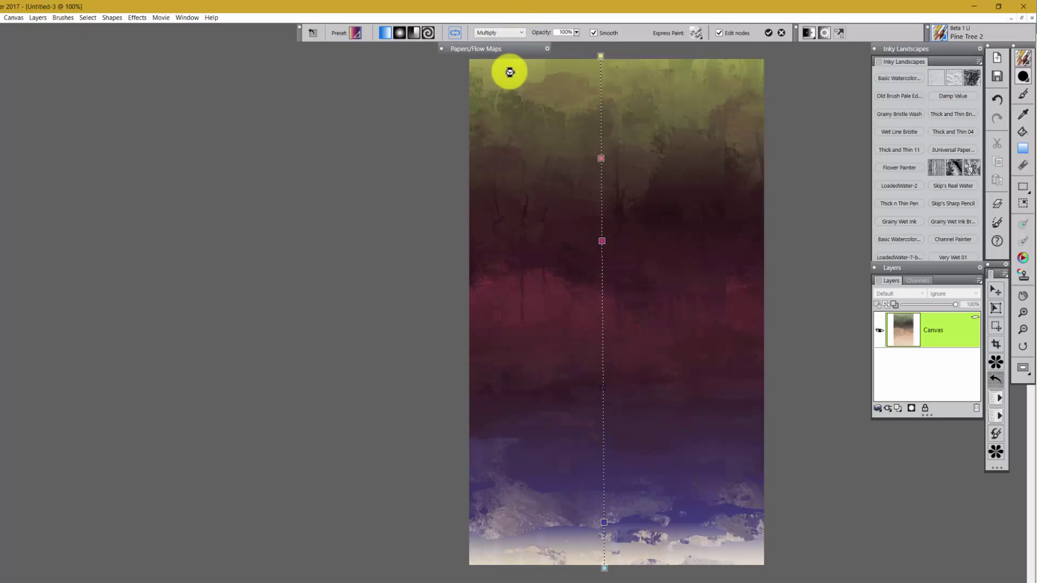
pyautogui.scroll(-1, 506, 33)
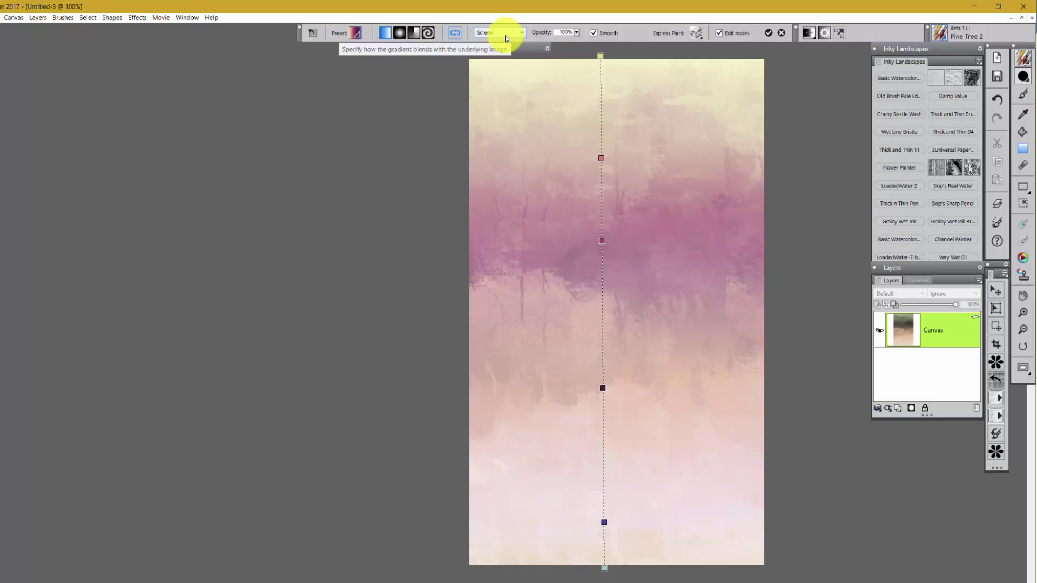
pyautogui.scroll(-1, 507, 33)
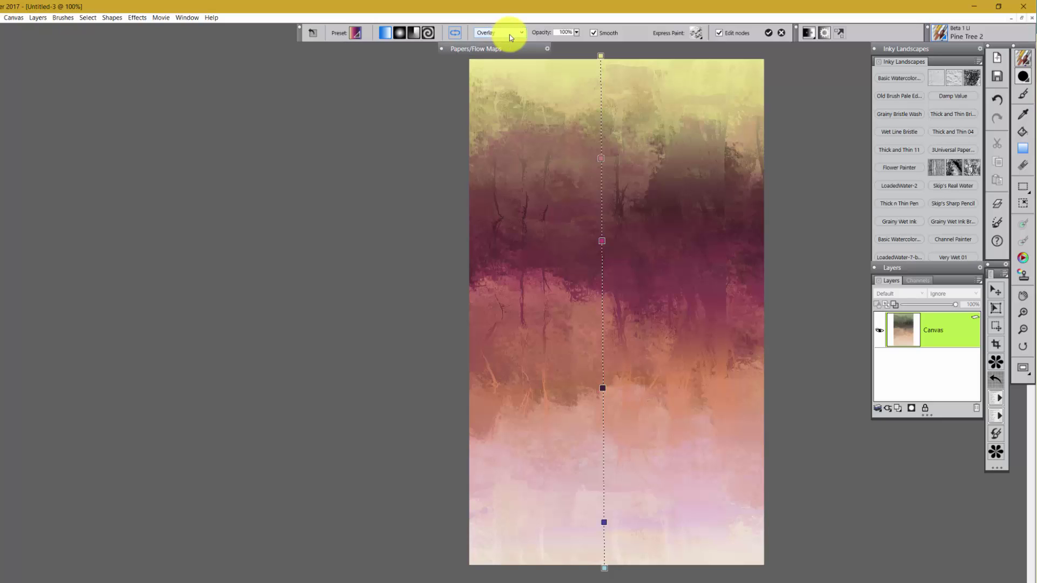
pyautogui.scroll(-2, 510, 35)
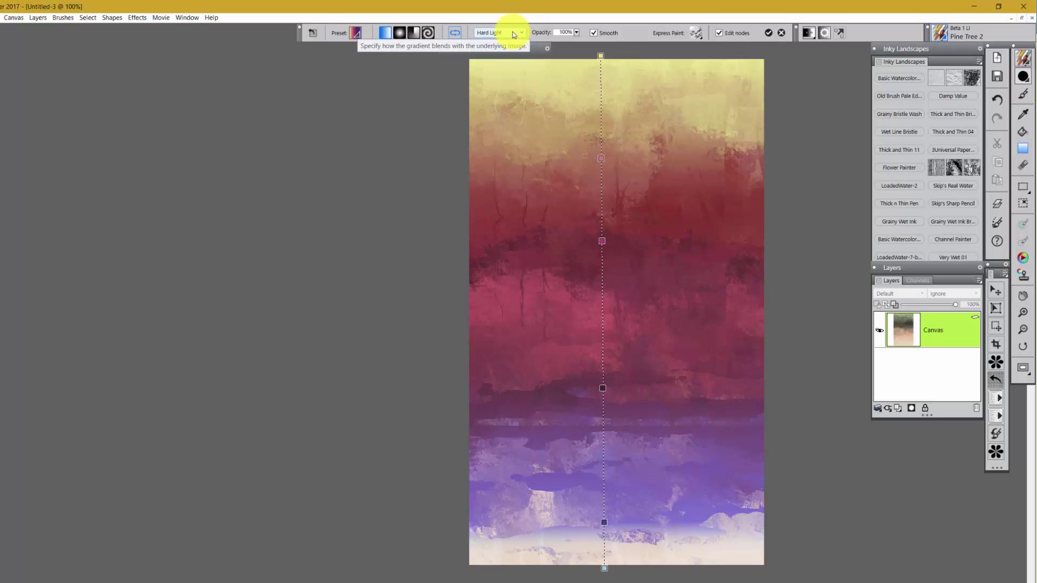
pyautogui.scroll(-1, 513, 34)
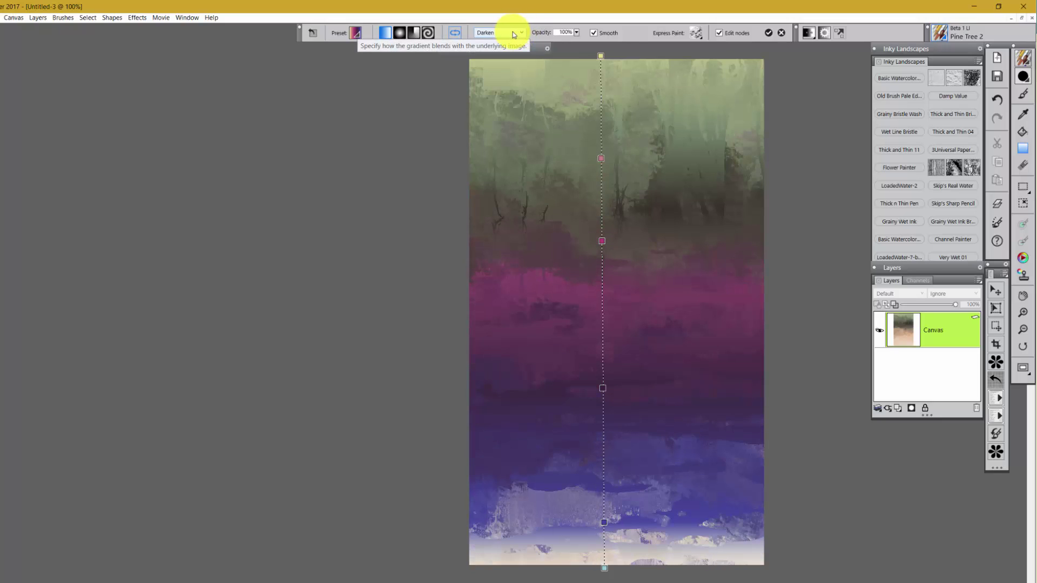
pyautogui.scroll(-2, 513, 34)
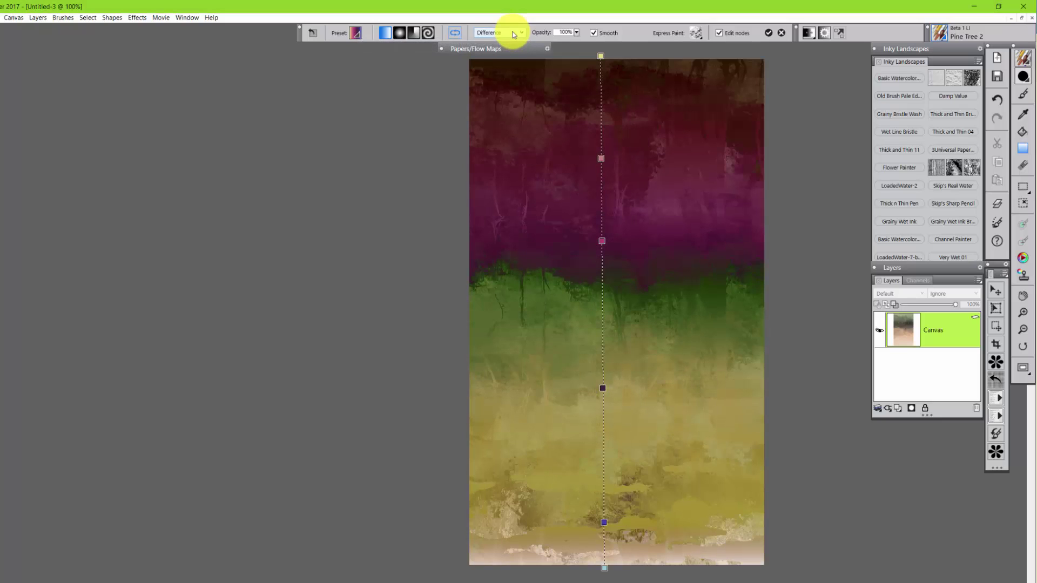
pyautogui.scroll(1, 513, 34)
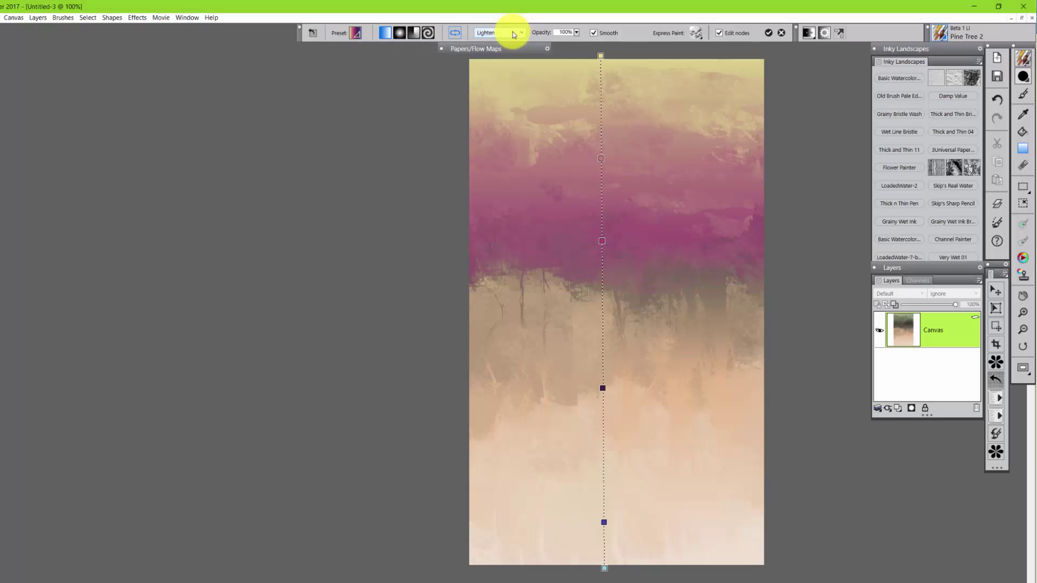
pyautogui.scroll(-2, 513, 34)
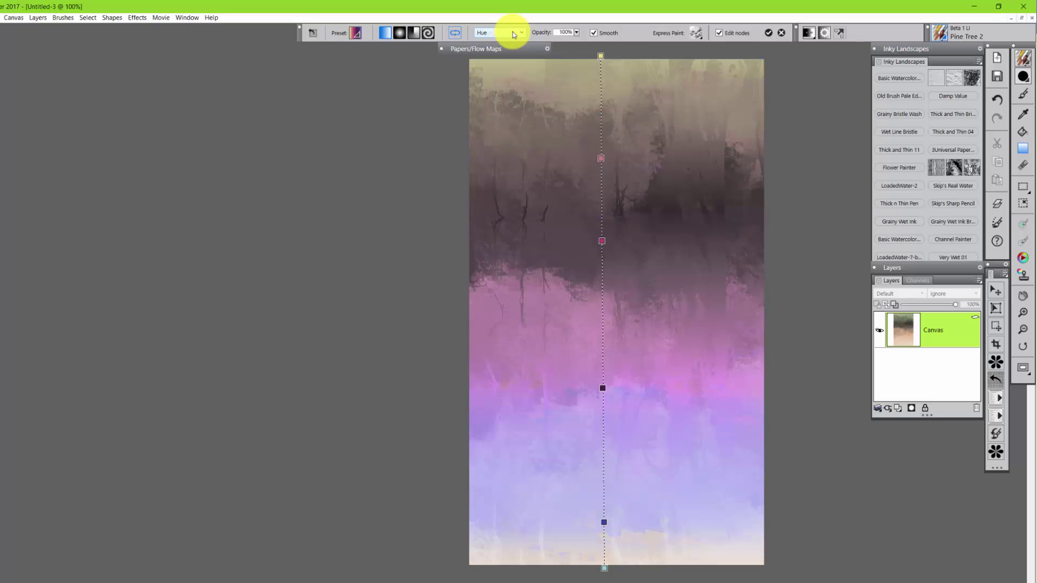
pyautogui.scroll(1, 513, 34)
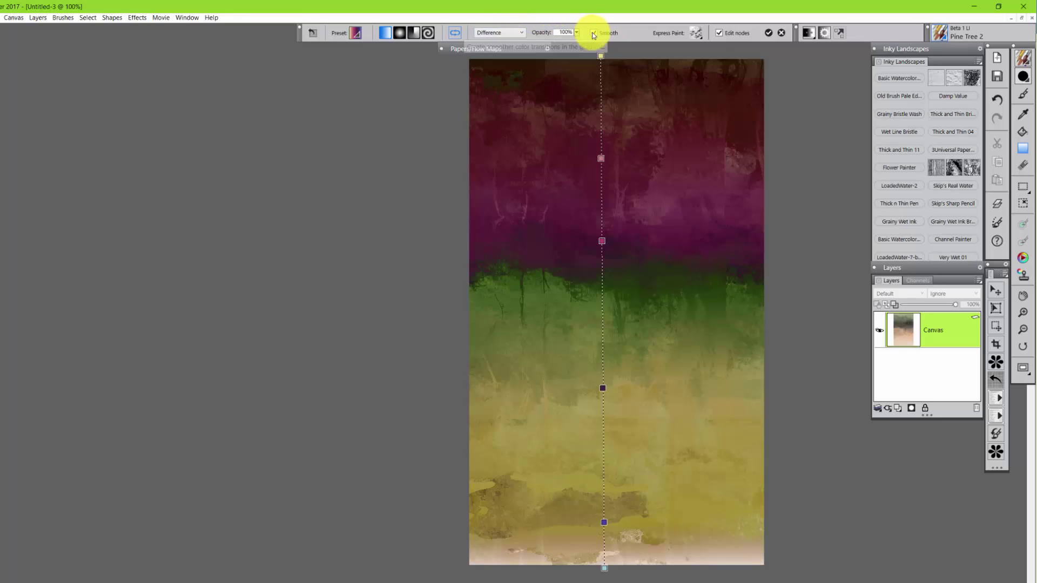
pyautogui.moveTo(578, 32); pyautogui.dragTo(562, 33)
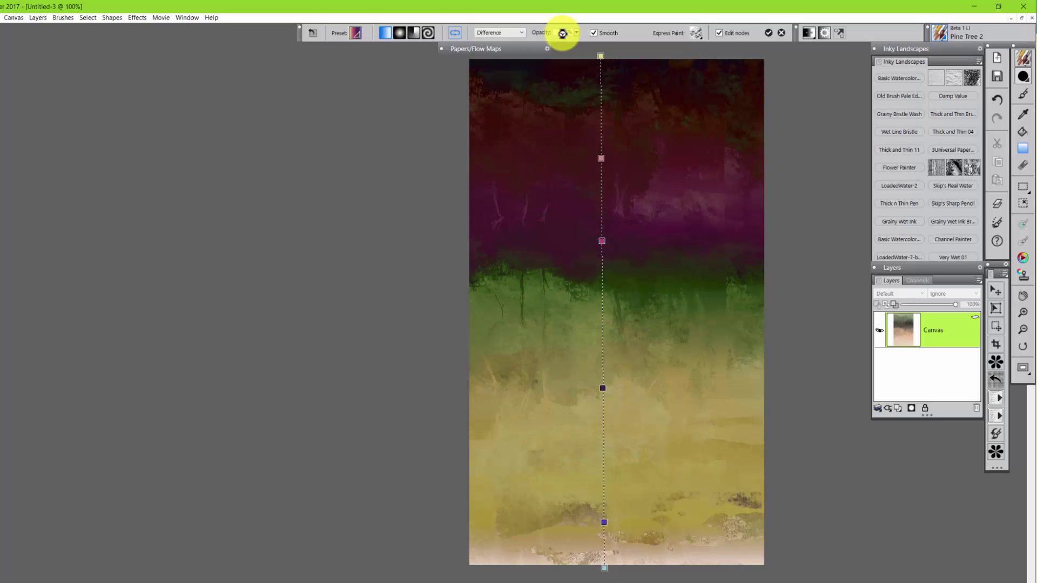
pyautogui.moveTo(577, 35); pyautogui.dragTo(695, 33)
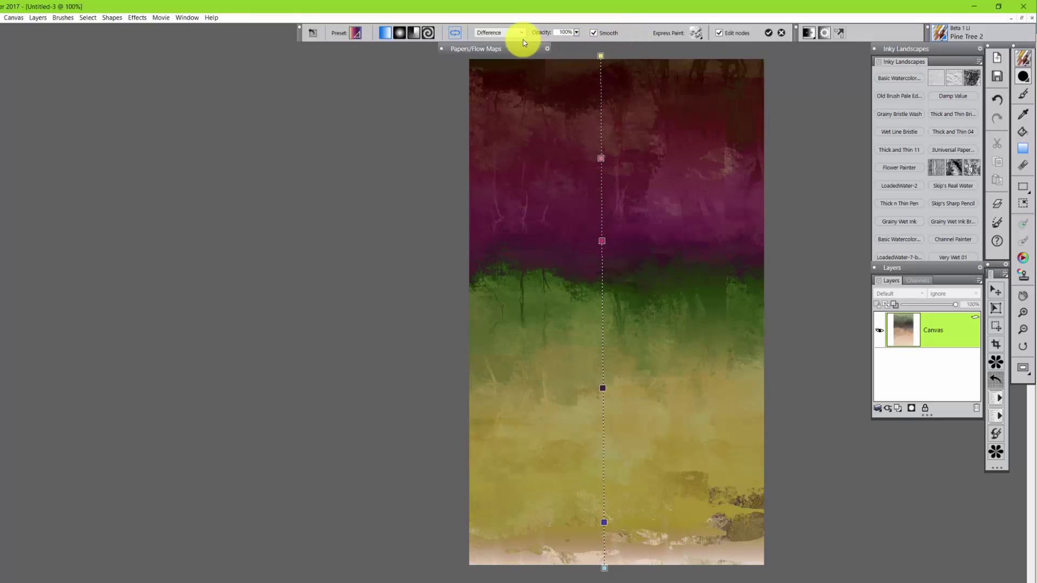
# Step: Cycle the gradient blend mode through Hue, Gel and others, settling on Colorize
pyautogui.click(510, 32)
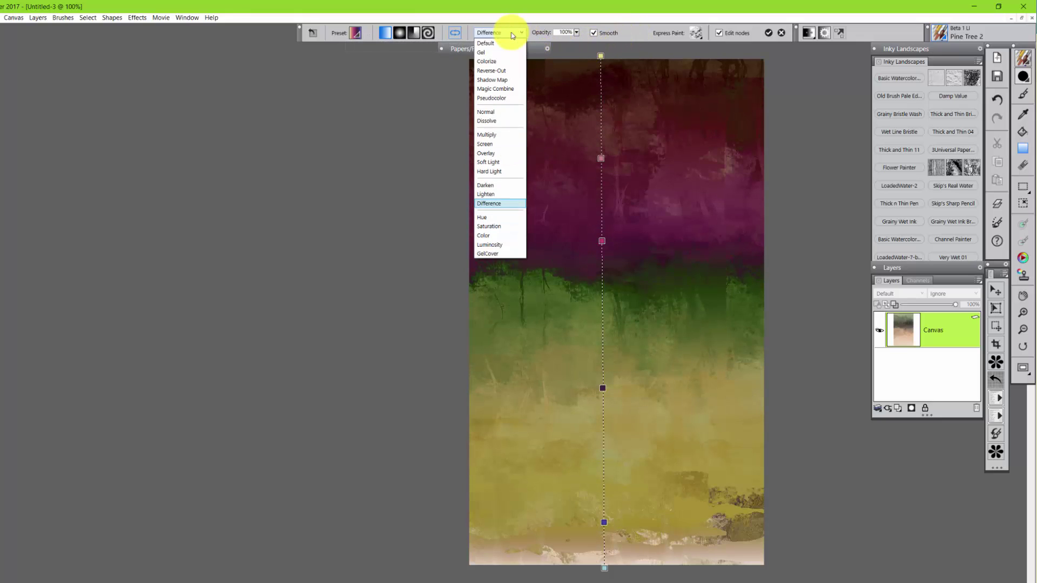
pyautogui.click(478, 217)
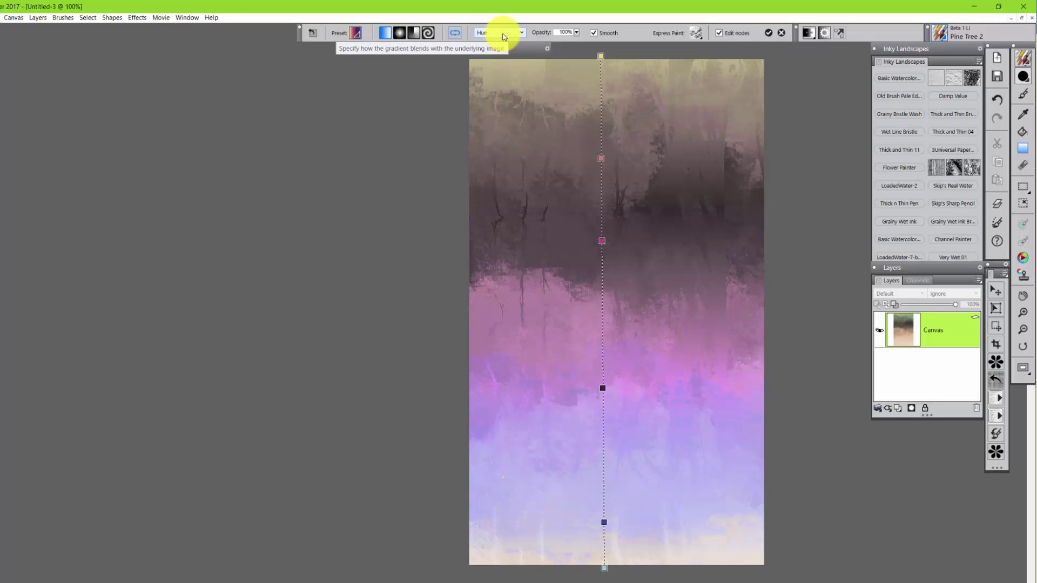
pyautogui.scroll(-1, 502, 37)
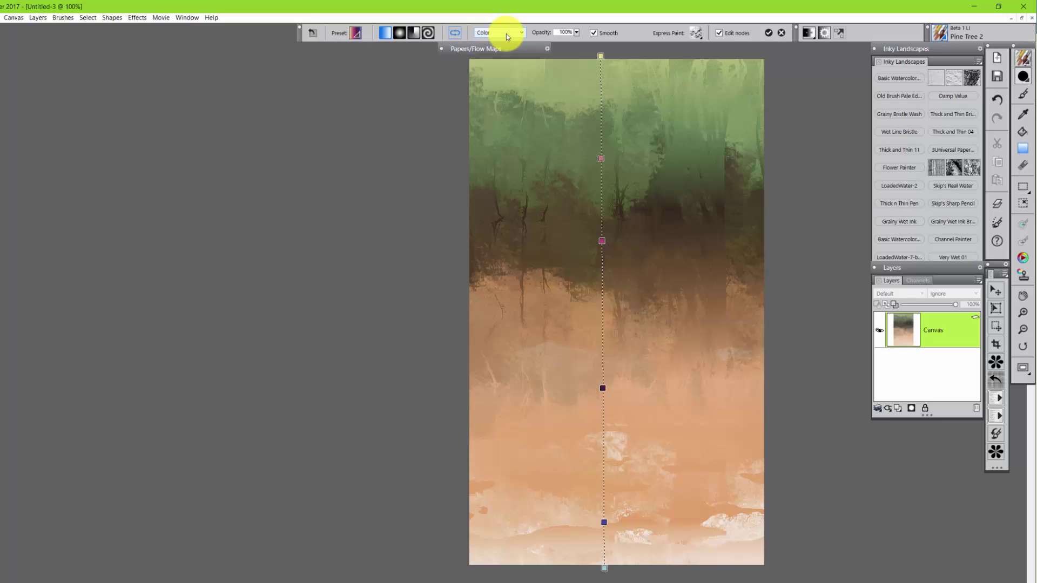
pyautogui.scroll(-1, 507, 33)
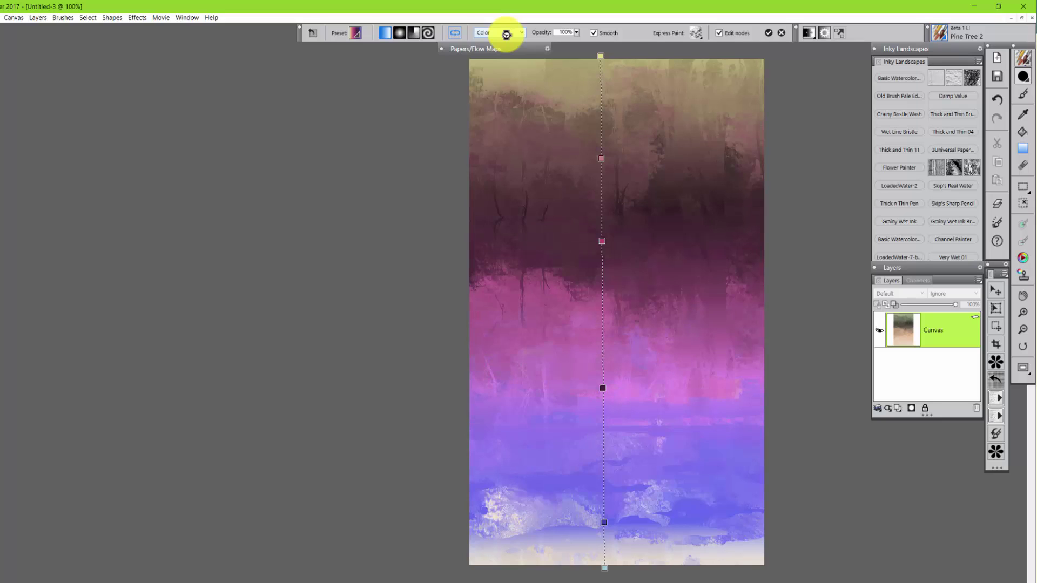
pyautogui.scroll(-1, 506, 35)
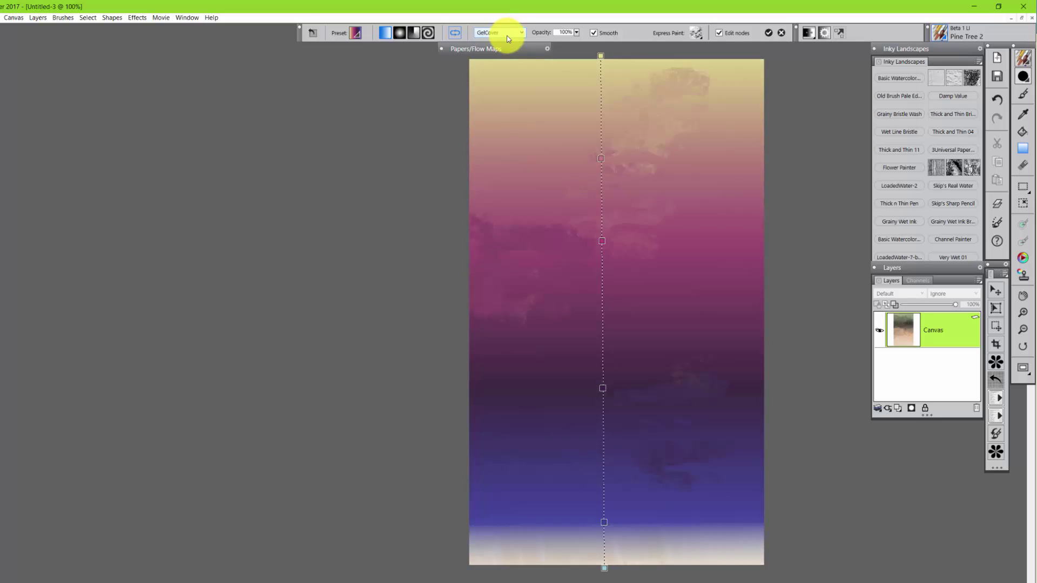
pyautogui.click(522, 35)
pyautogui.click(496, 42)
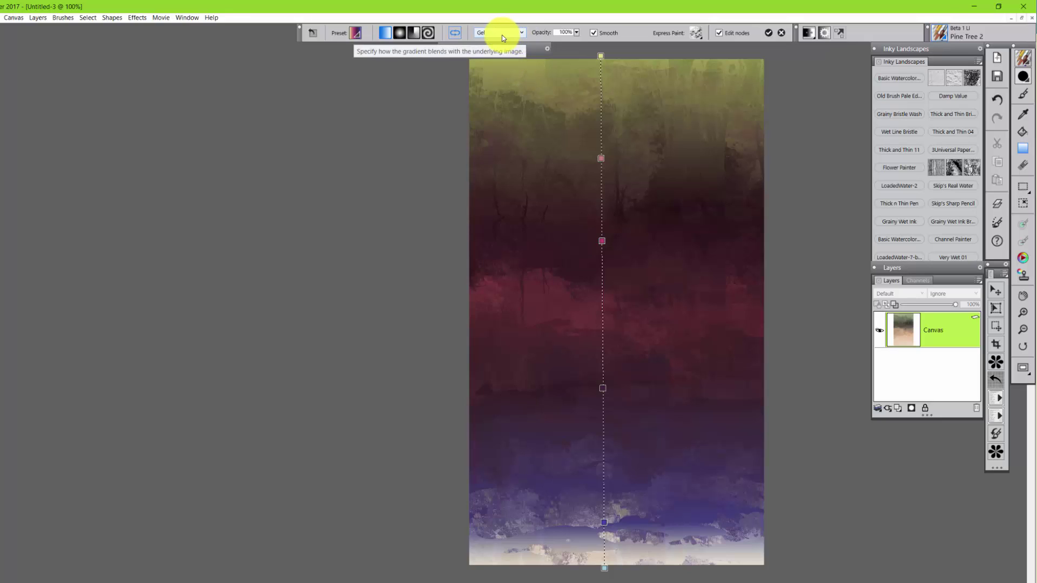
pyautogui.scroll(-1, 501, 35)
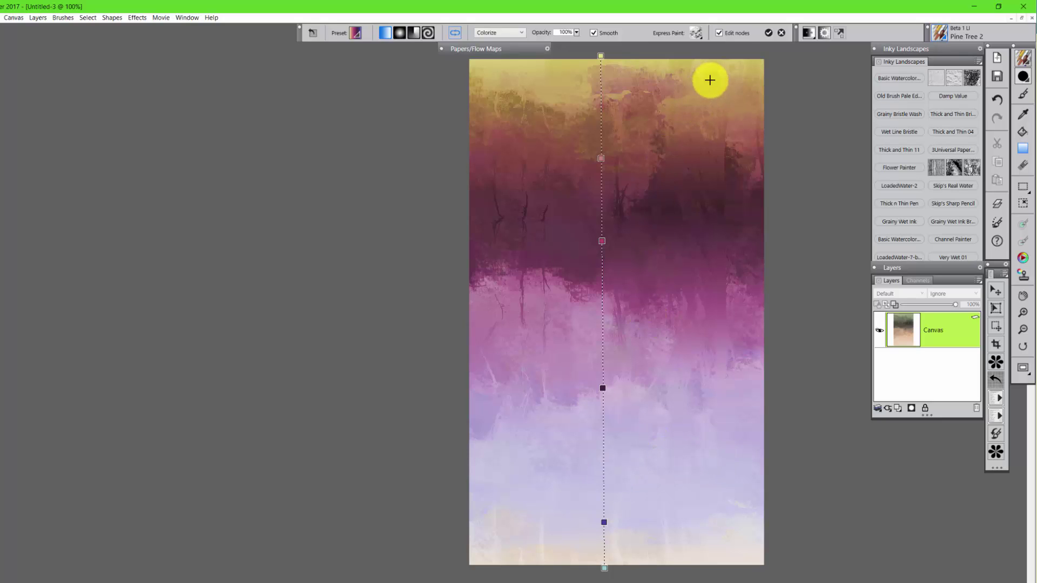
# Step: Commit the Colorize gradient, add a new Layer 1, and choose the Storm preset gradient
pyautogui.click(769, 35)
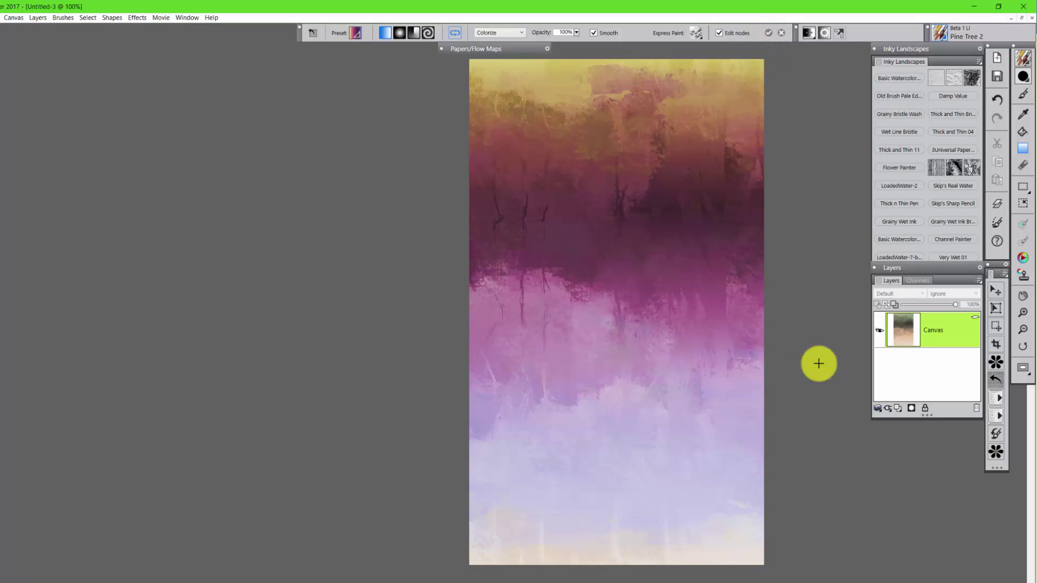
pyautogui.click(898, 410)
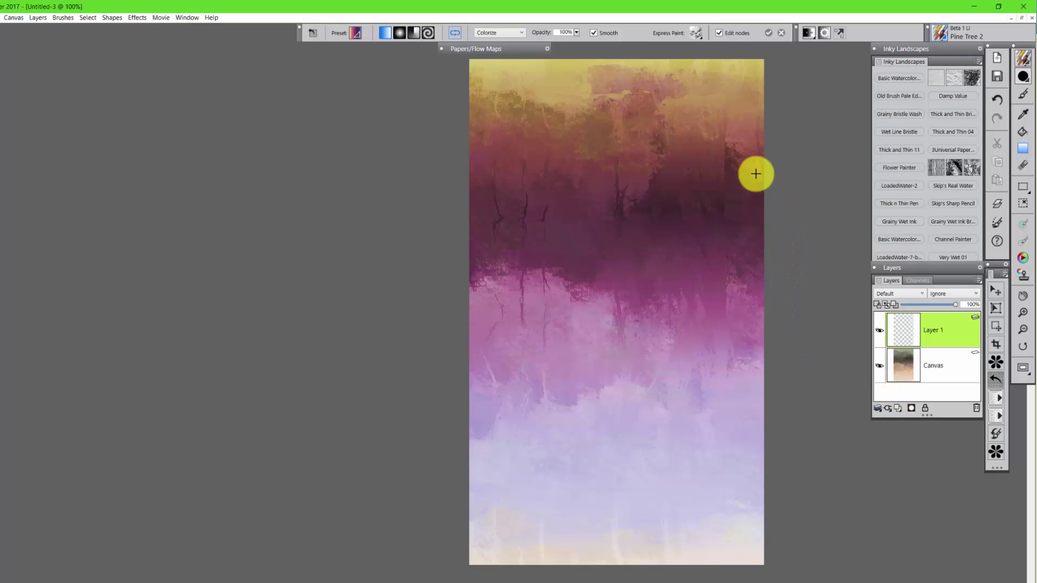
pyautogui.click(357, 34)
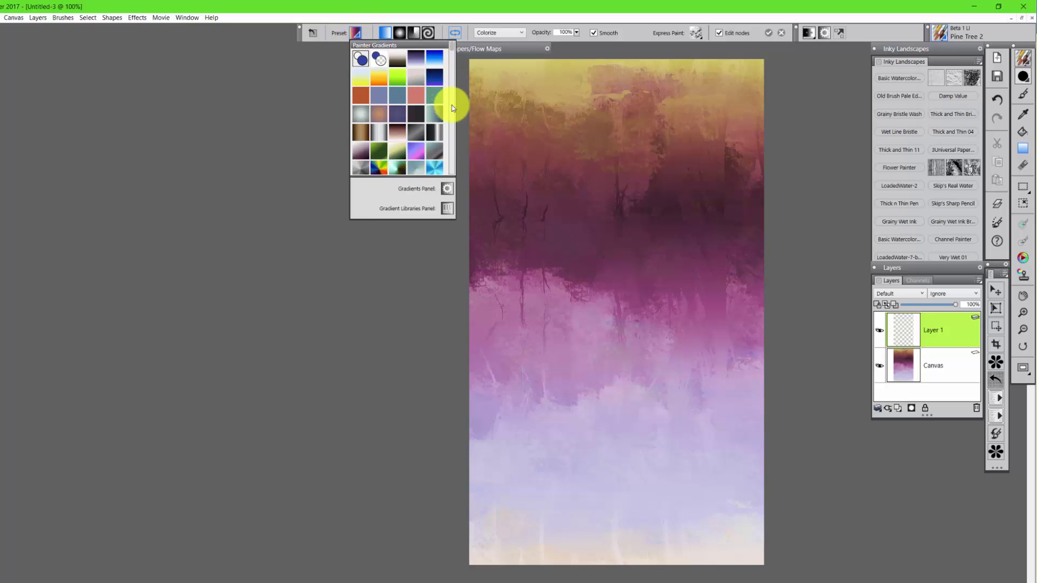
pyautogui.scroll(-3, 452, 108)
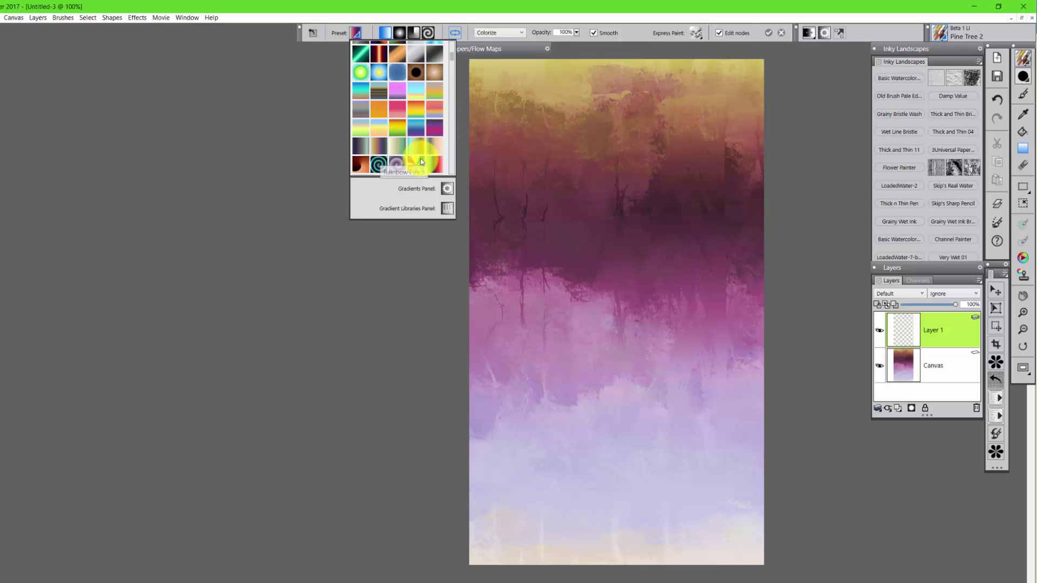
pyautogui.click(360, 151)
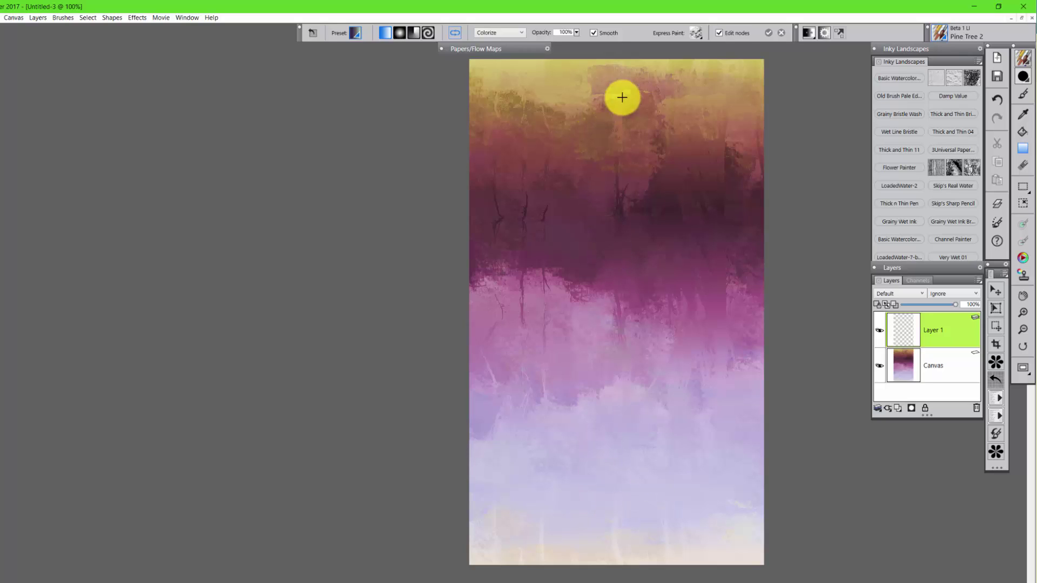
# Step: Turn off gradient smoothing and reset the gradient blend mode to Default
pyautogui.click(695, 33)
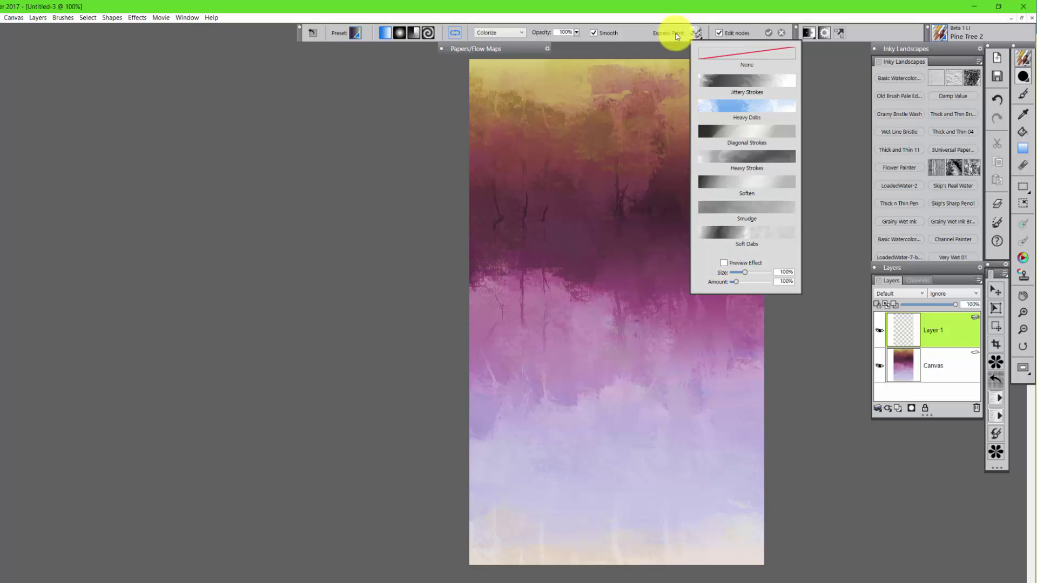
pyautogui.click(633, 36)
pyautogui.click(594, 33)
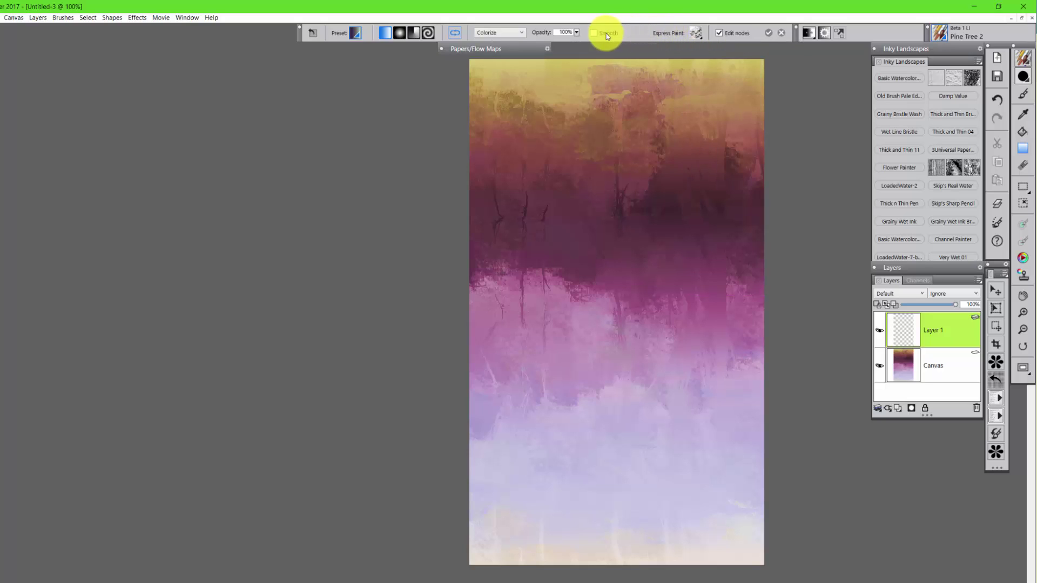
pyautogui.click(520, 32)
pyautogui.click(510, 44)
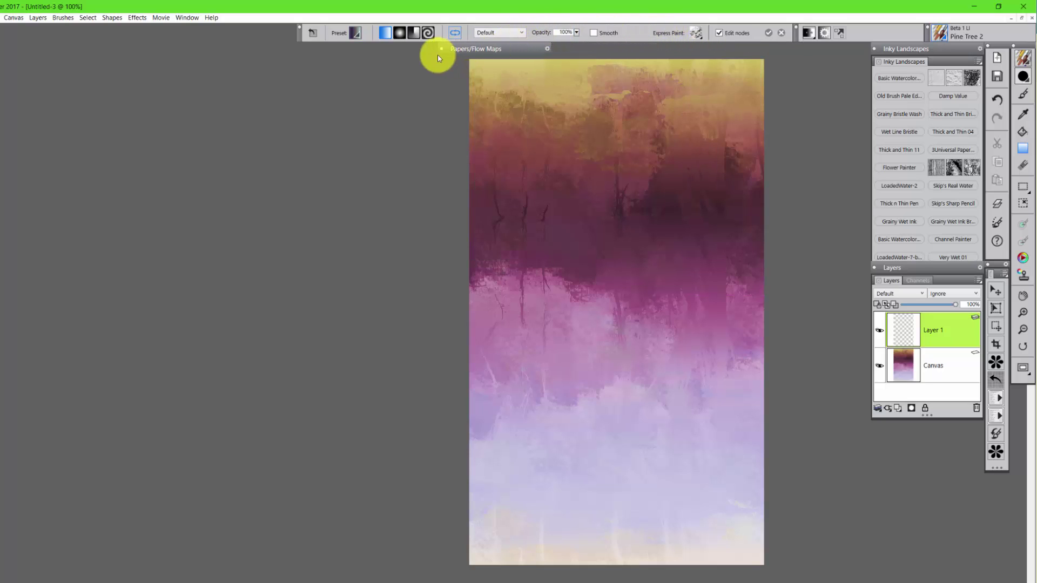
# Step: Switch the flow map texture to Organic Verticals and scale it down to about 120%
pyautogui.click(493, 49)
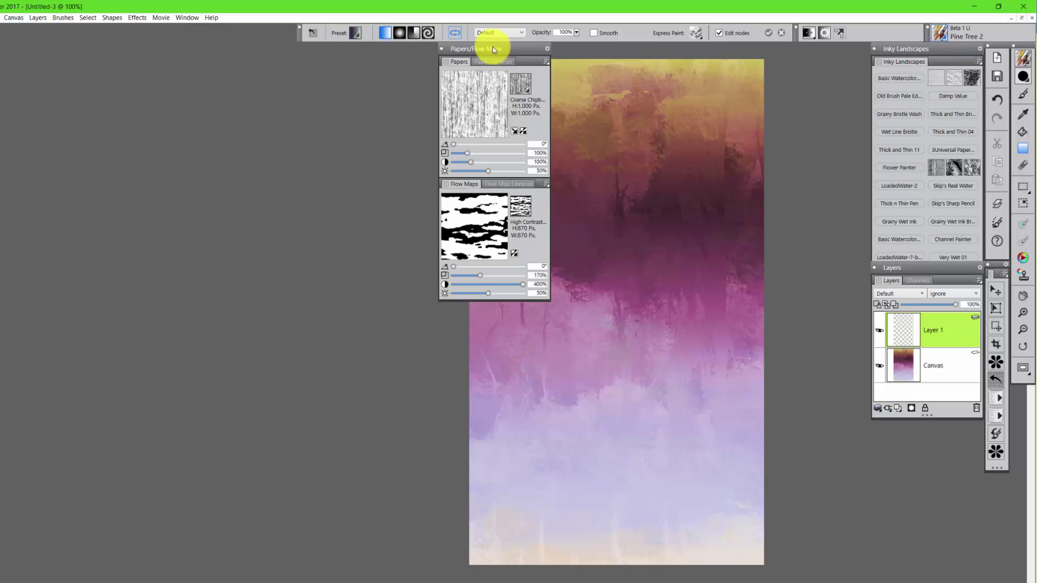
pyautogui.click(529, 216)
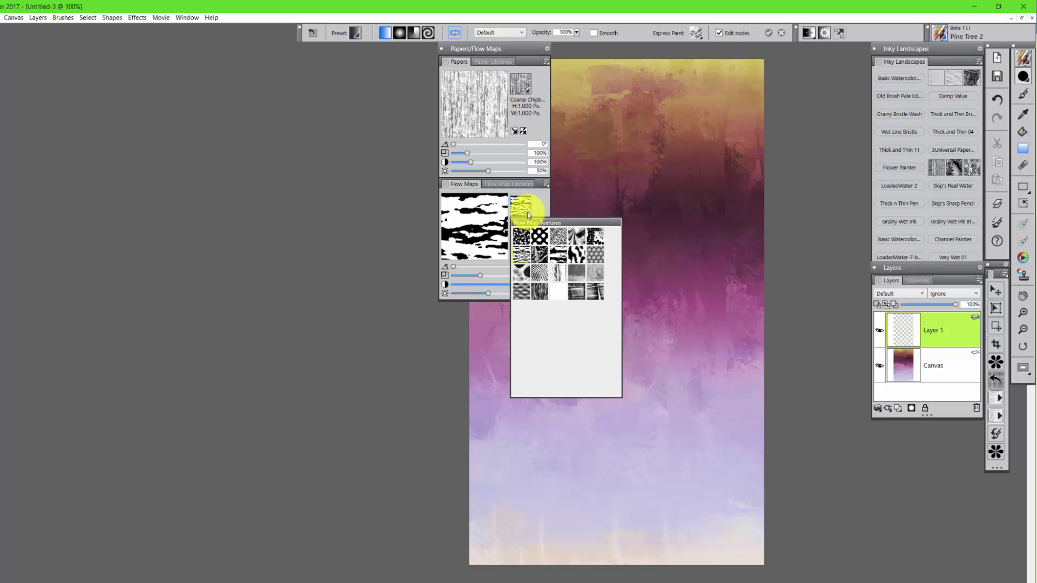
pyautogui.click(559, 274)
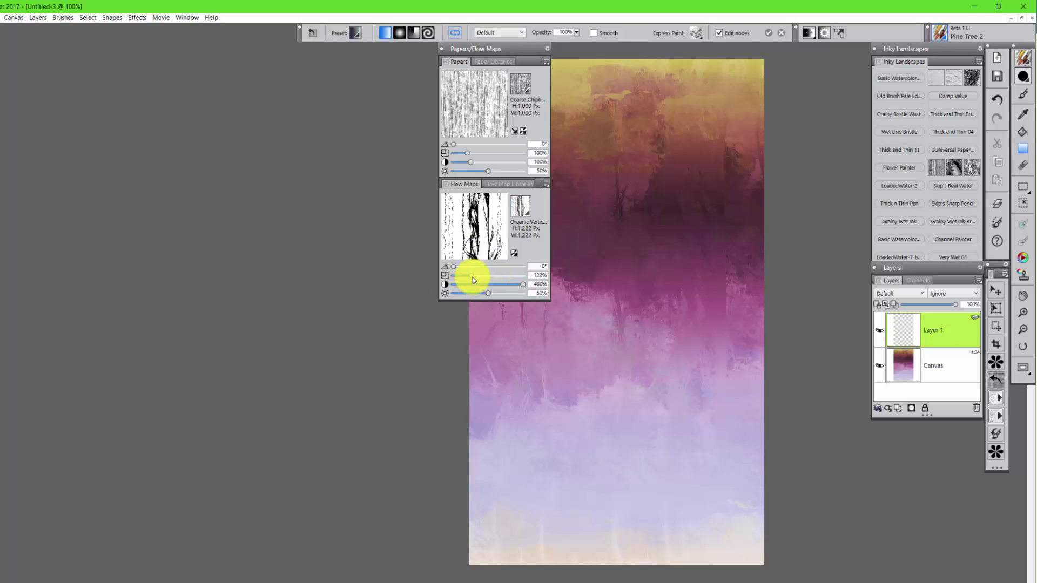
pyautogui.moveTo(484, 277); pyautogui.dragTo(485, 279)
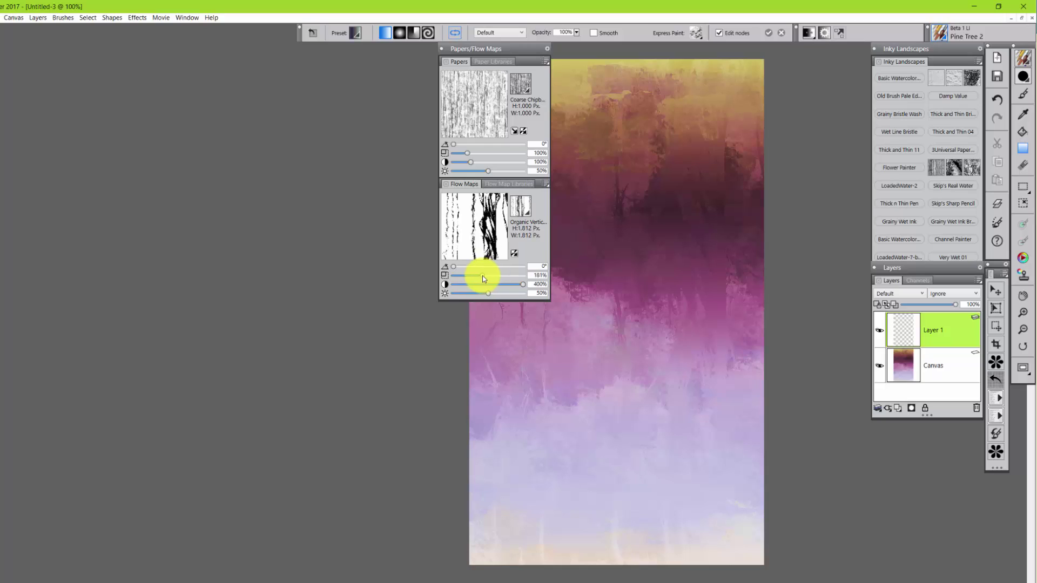
pyautogui.moveTo(479, 277); pyautogui.dragTo(477, 277)
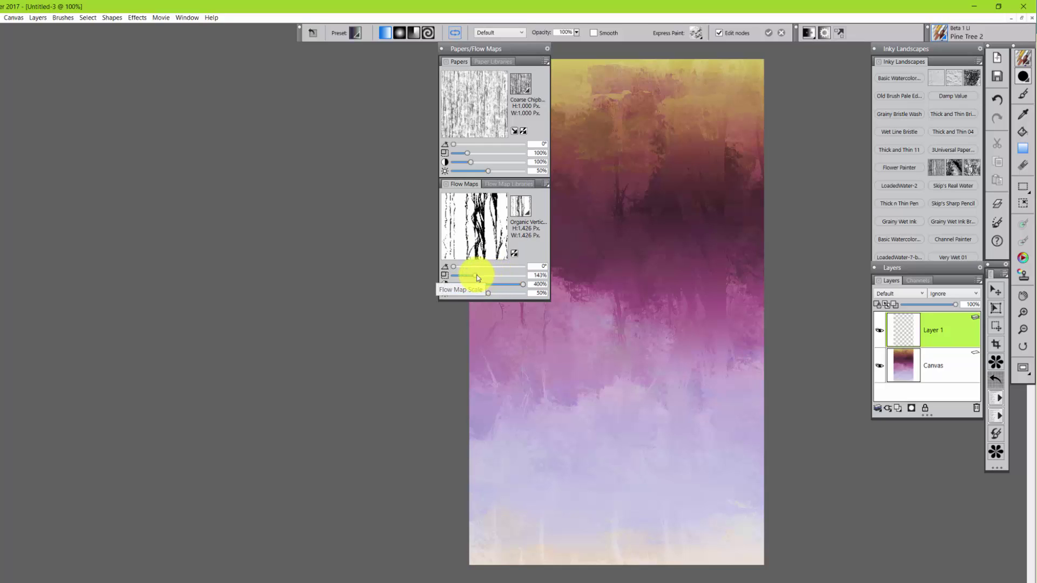
pyautogui.moveTo(477, 278); pyautogui.dragTo(473, 281)
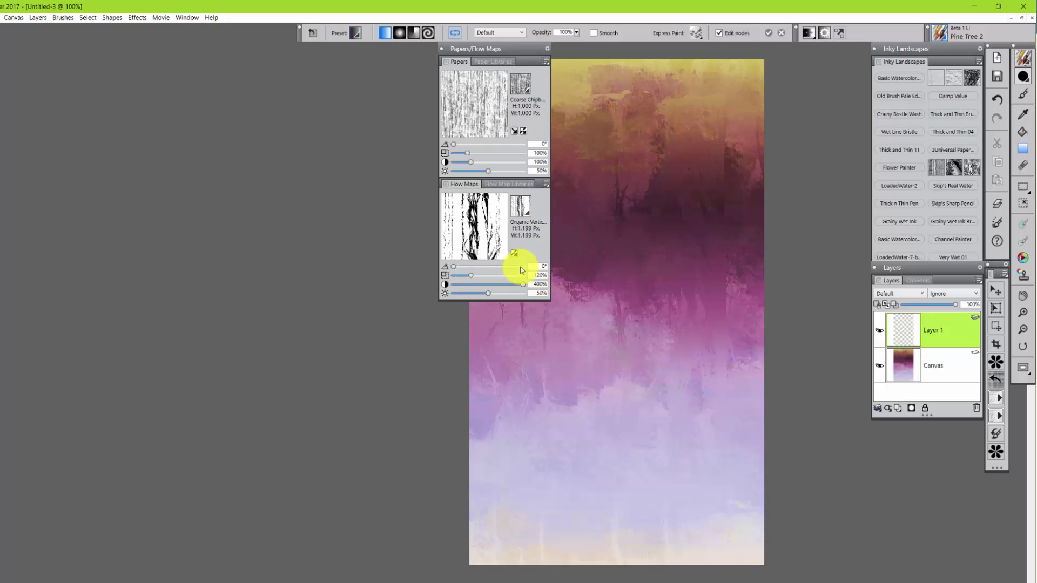
pyautogui.click(523, 48)
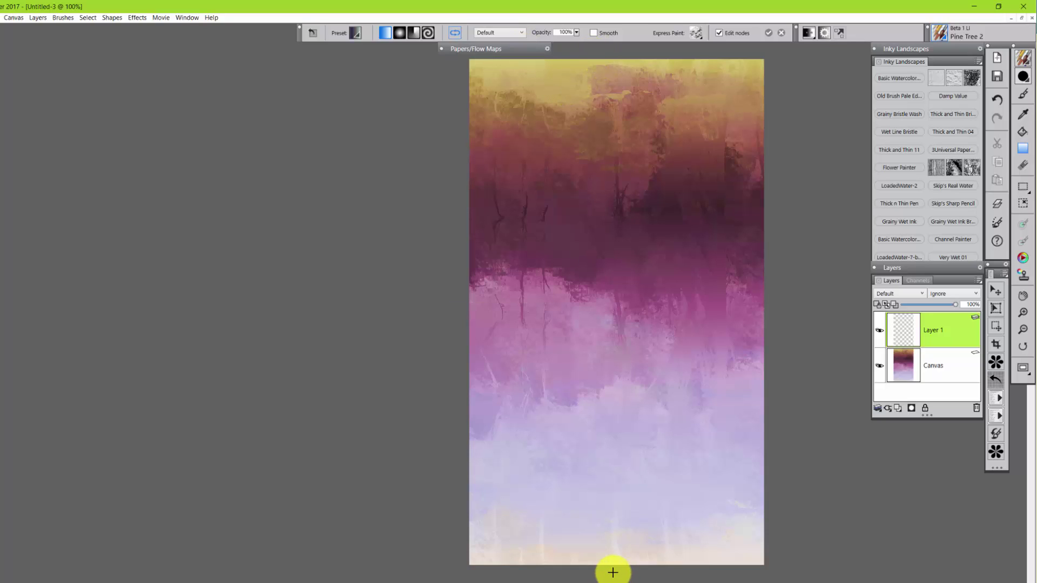
# Step: Drag the Storm gradient from canvas bottom to top, keeping yellow at the top
pyautogui.moveTo(612, 572); pyautogui.dragTo(605, 56)
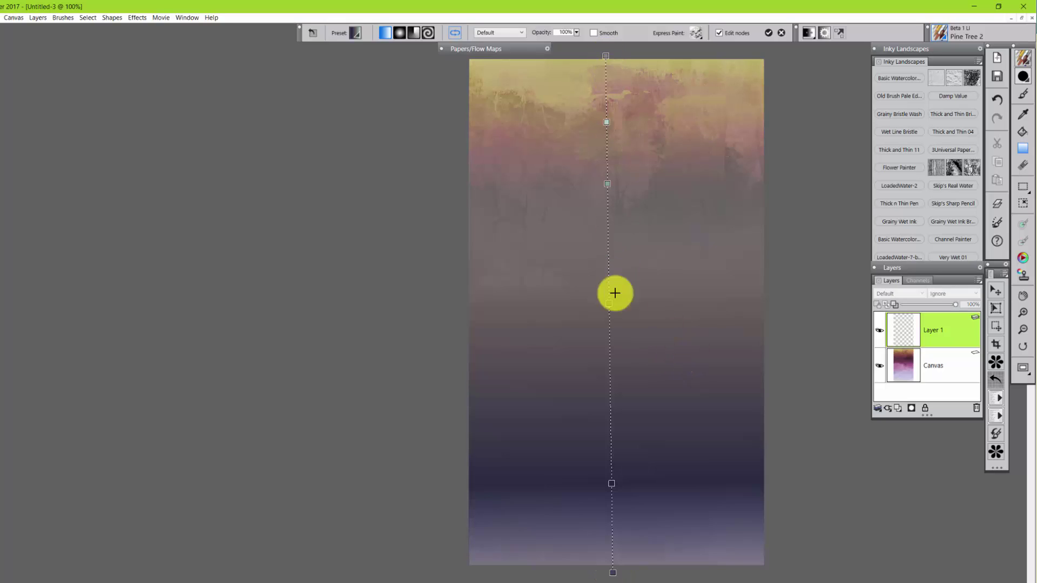
pyautogui.click(456, 33)
pyautogui.click(457, 34)
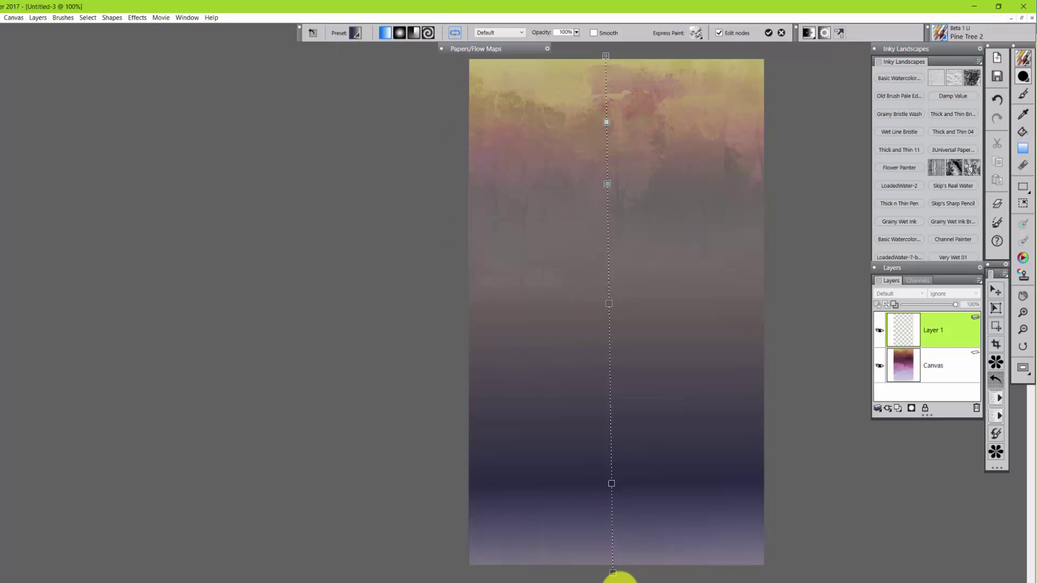
# Step: Enable the Express Paint preview effect and commit the textured Storm gradient onto Layer 1
pyautogui.click(696, 32)
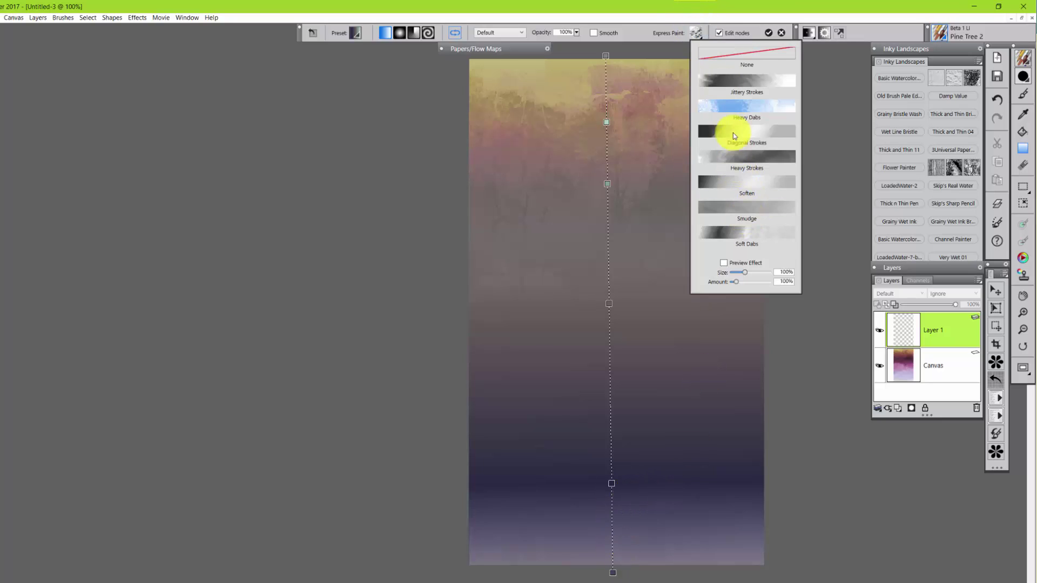
pyautogui.click(724, 263)
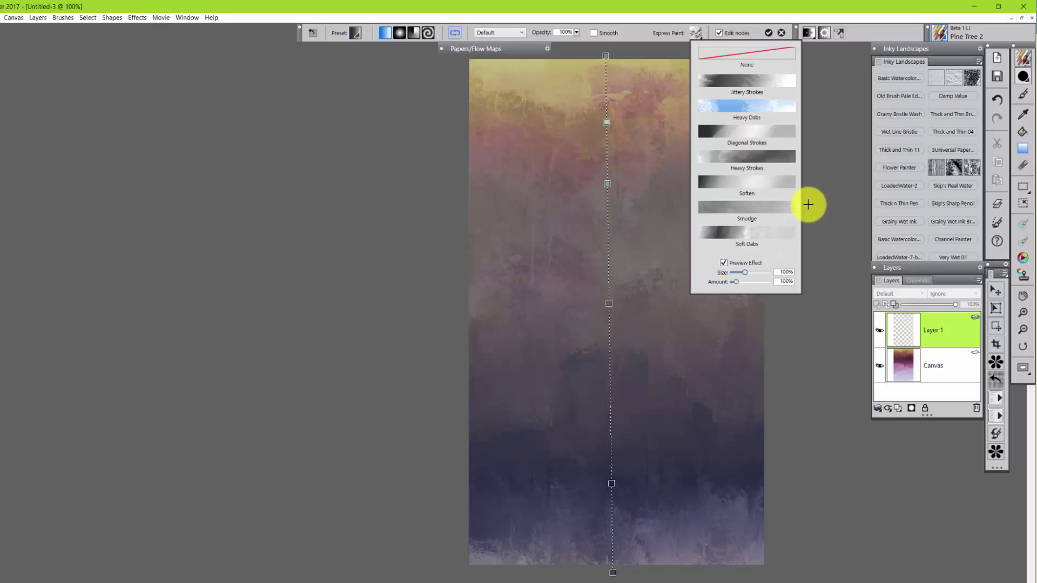
pyautogui.click(635, 36)
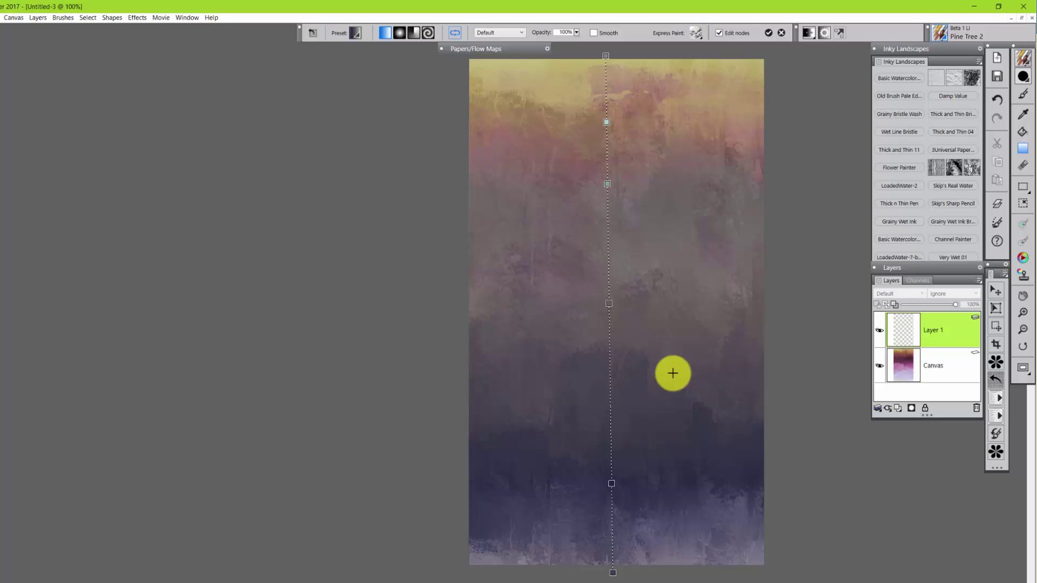
pyautogui.click(768, 34)
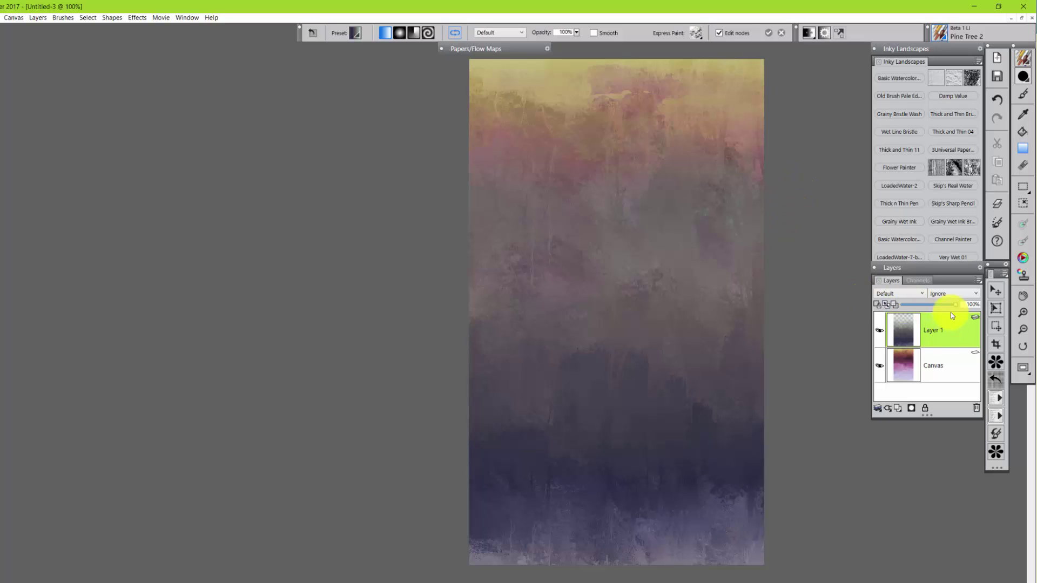
# Step: Try Layer 1's composite methods from Gel through Colorize, ending on Difference
pyautogui.click(921, 294)
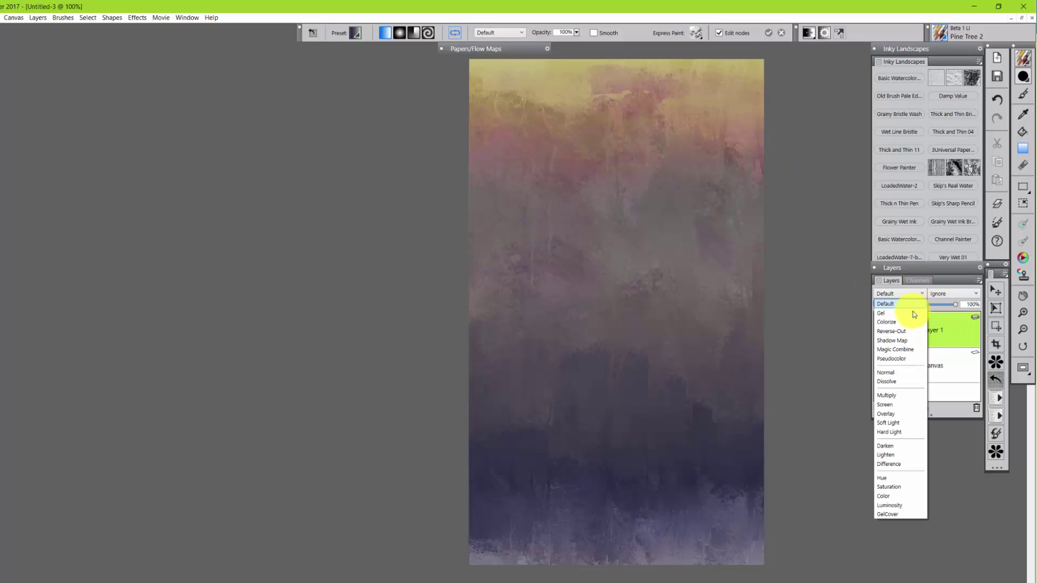
pyautogui.click(914, 314)
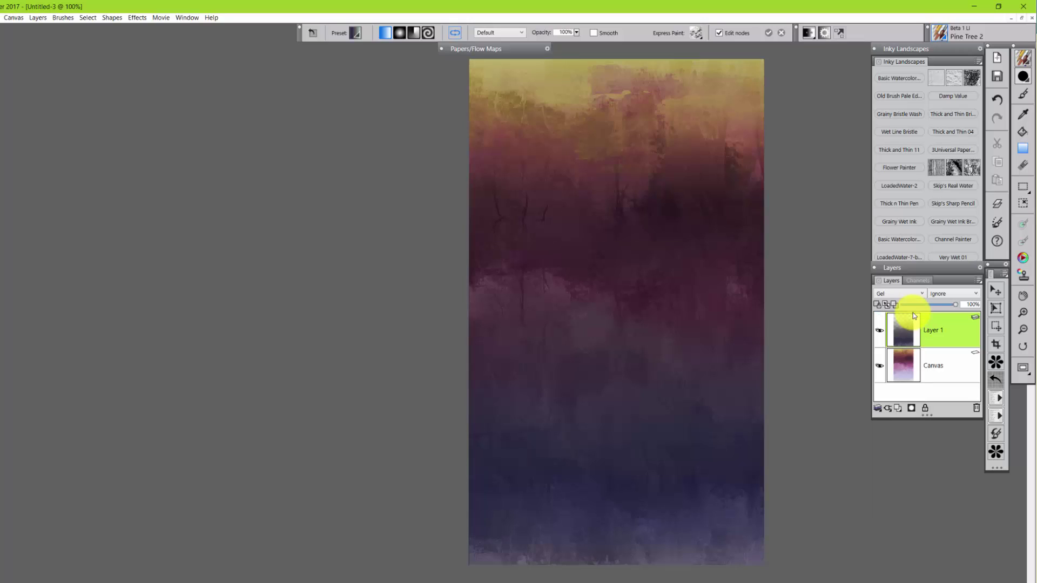
pyautogui.scroll(-1, 913, 295)
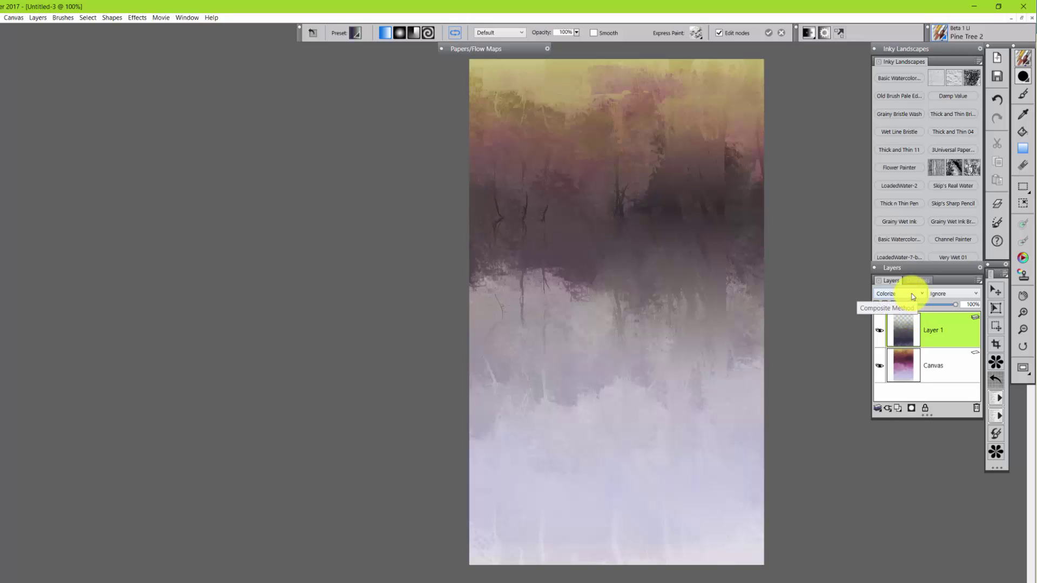
pyautogui.scroll(-1, 913, 295)
pyautogui.scroll(-1, 913, 295)
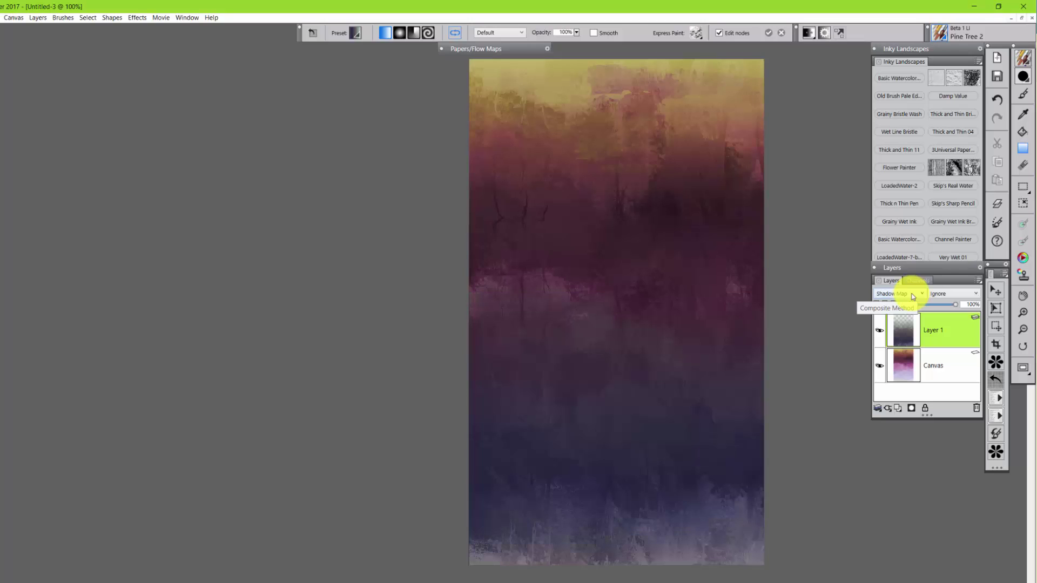
pyautogui.scroll(-1, 913, 296)
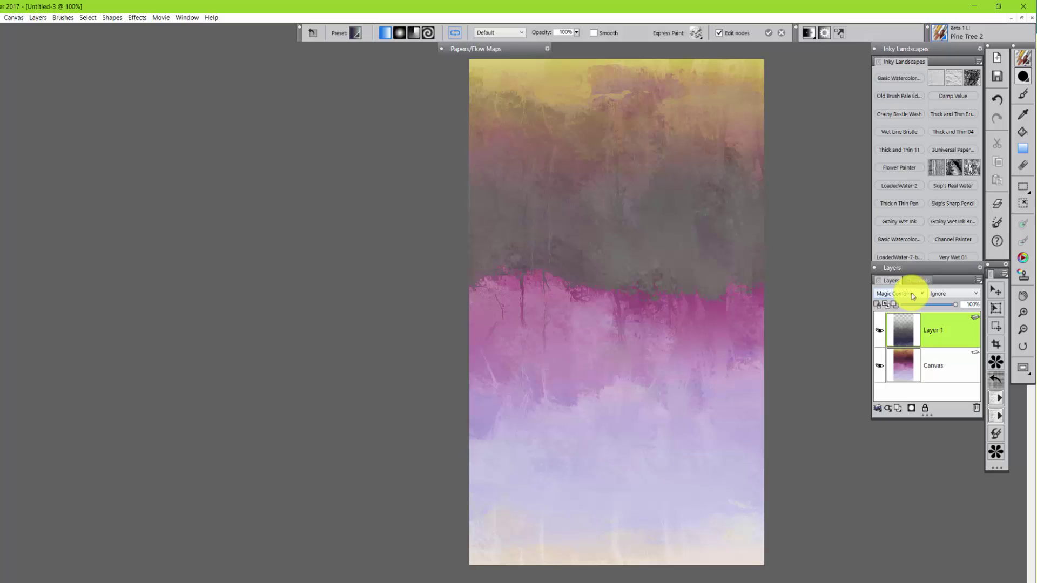
pyautogui.scroll(-1, 912, 296)
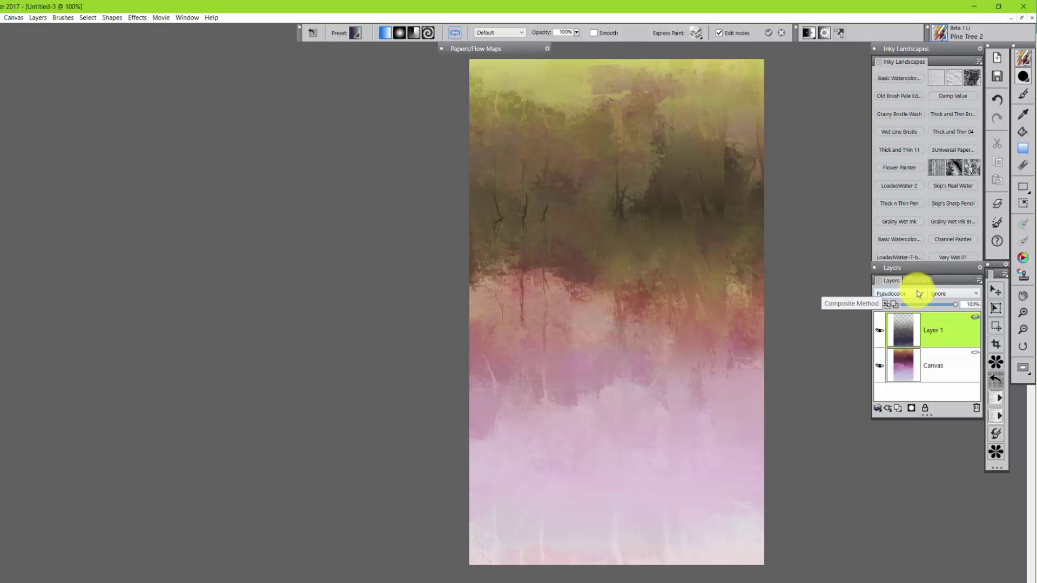
pyautogui.scroll(-1, 906, 293)
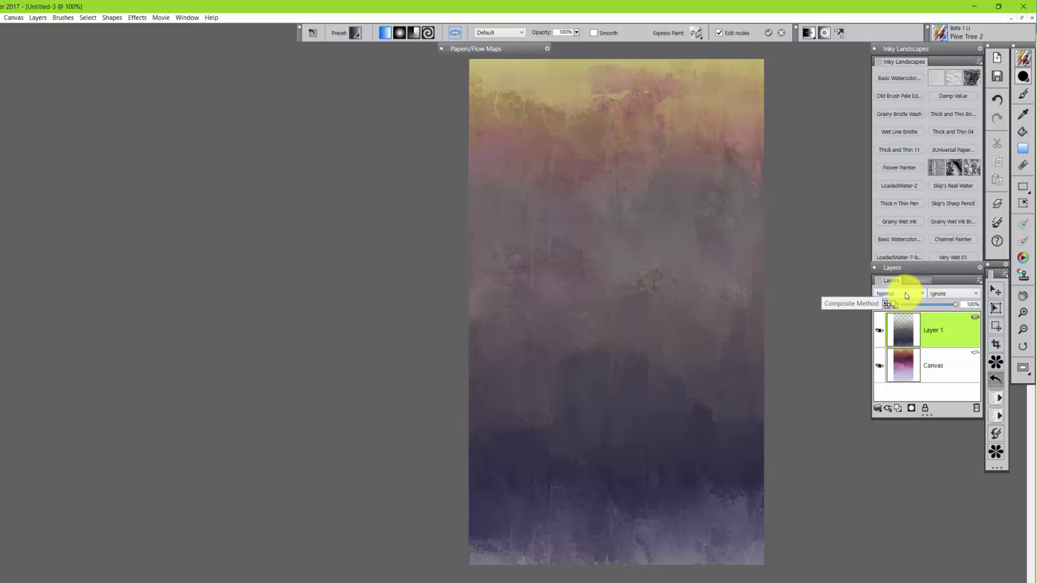
pyautogui.scroll(-1, 906, 292)
pyautogui.scroll(-1, 905, 293)
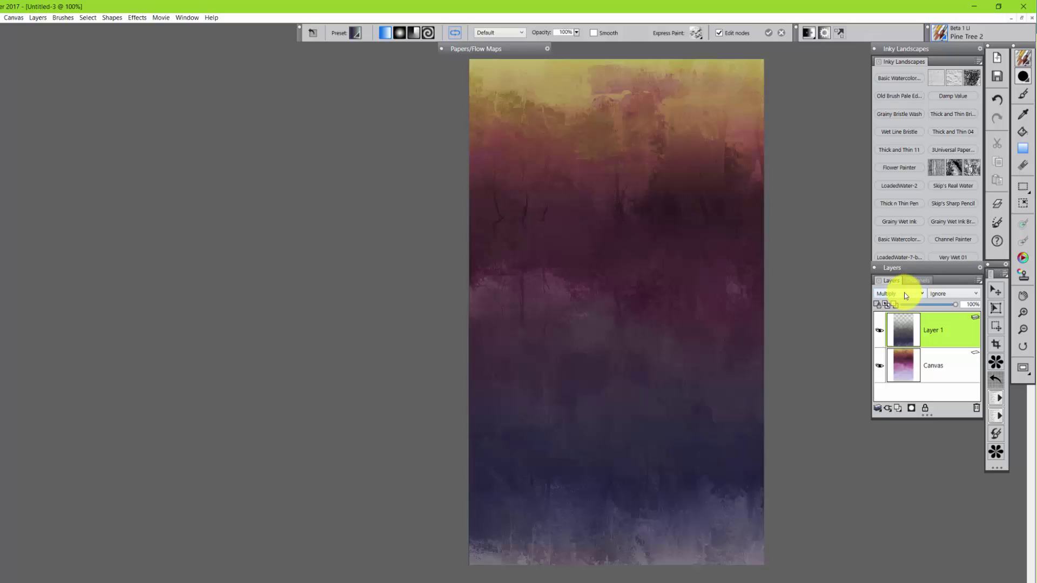
pyautogui.scroll(-1, 906, 295)
pyautogui.scroll(-1, 905, 294)
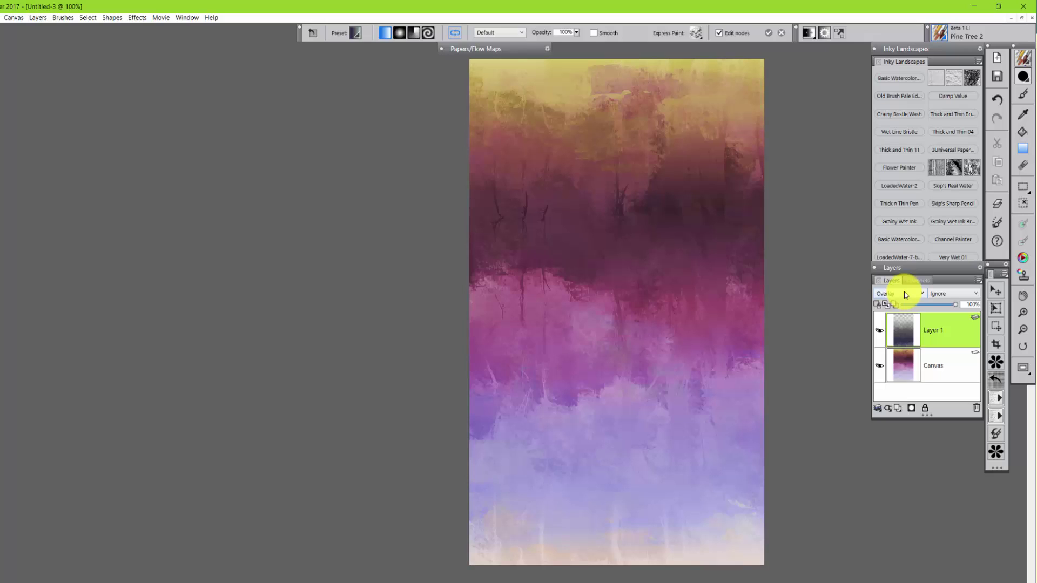
pyautogui.scroll(-1, 904, 292)
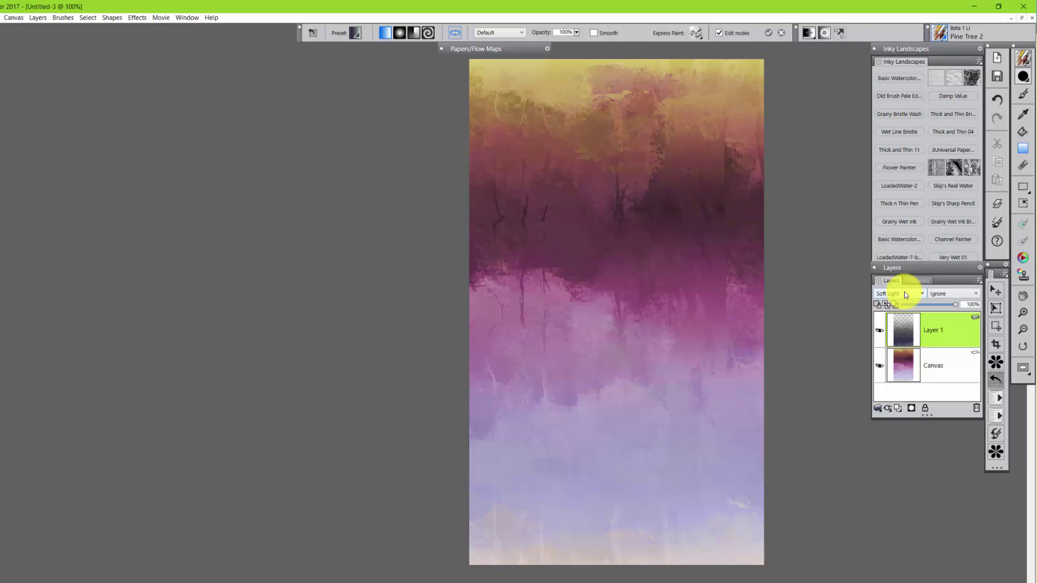
pyautogui.scroll(-1, 904, 292)
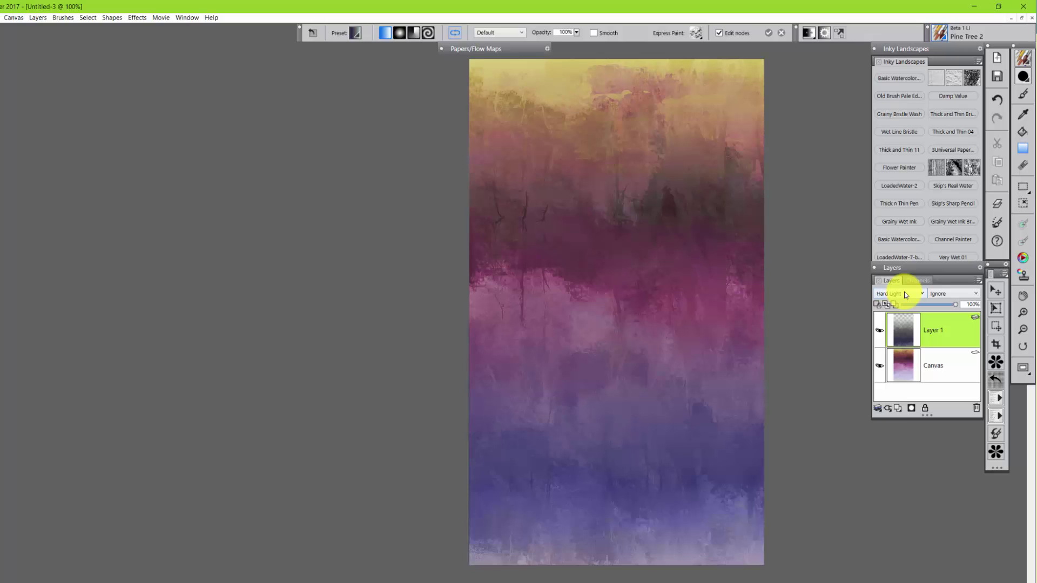
pyautogui.scroll(-1, 904, 293)
pyautogui.scroll(-1, 904, 292)
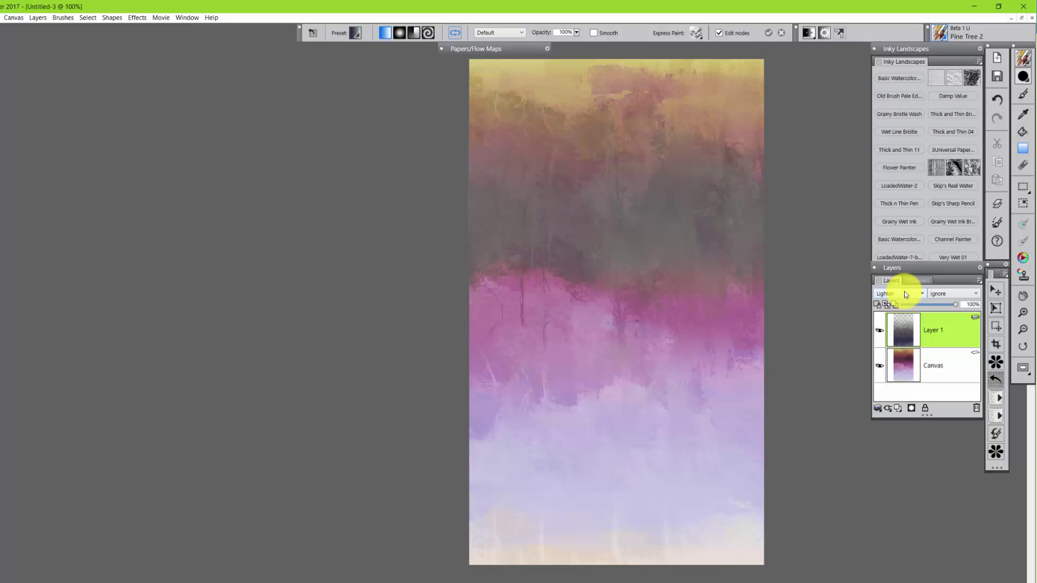
pyautogui.scroll(-1, 904, 292)
pyautogui.scroll(1, 905, 292)
pyautogui.scroll(-1, 918, 298)
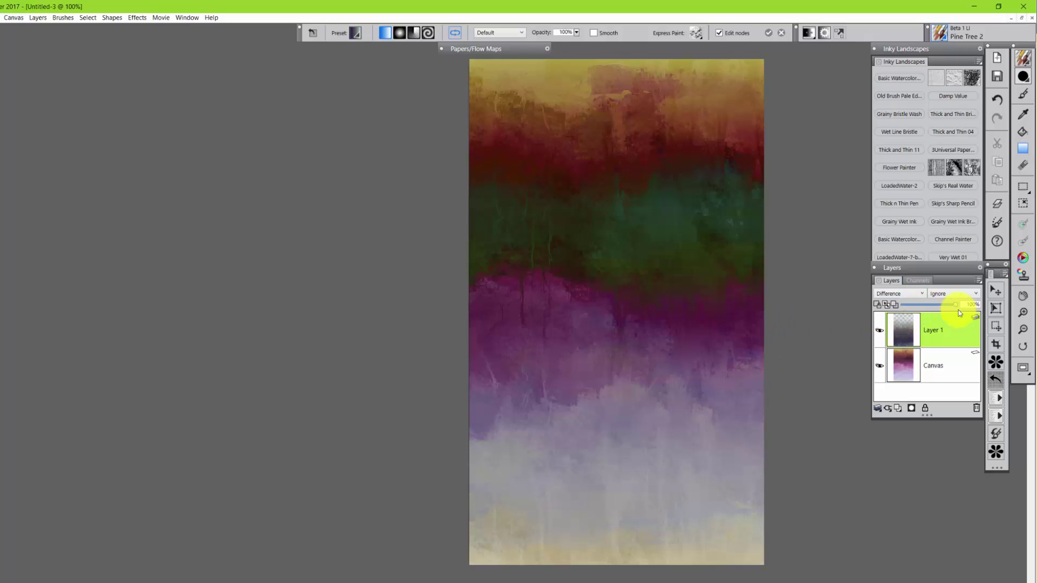
# Step: Lower Layer 1's opacity to 66% and slide it left with the Layer Adjuster
pyautogui.click(943, 306)
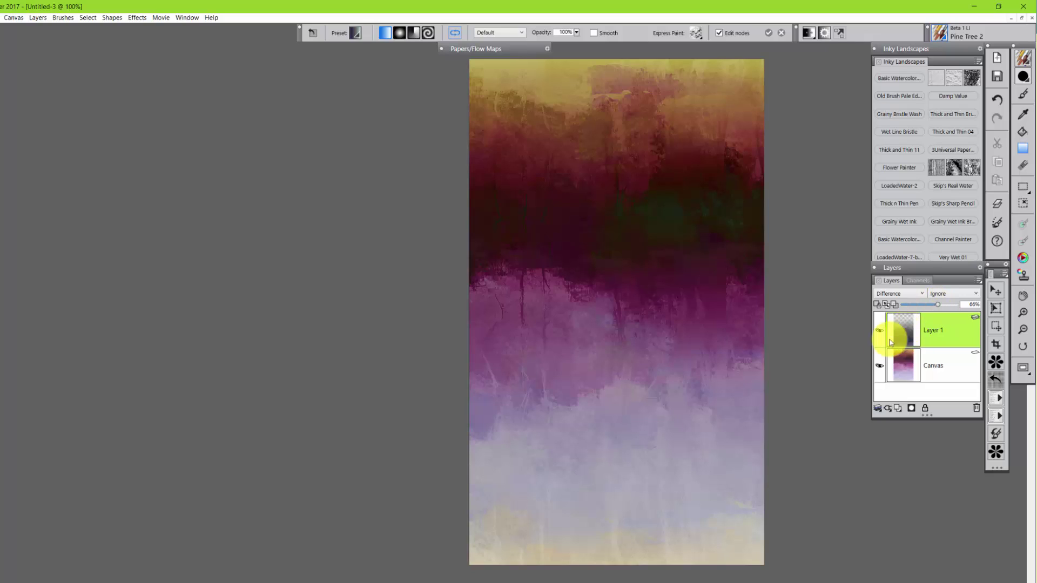
pyautogui.click(998, 292)
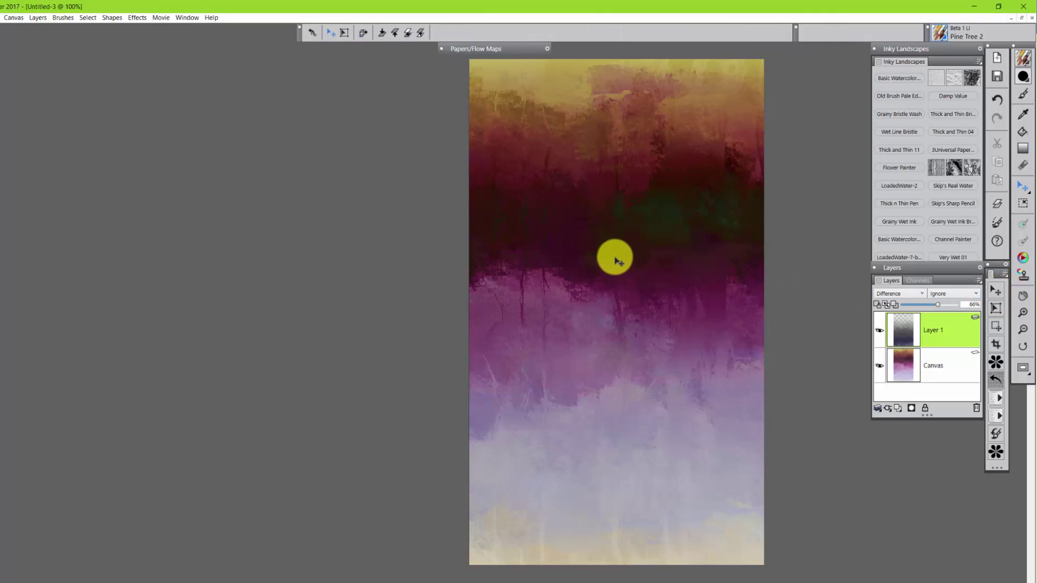
pyautogui.moveTo(614, 261); pyautogui.dragTo(571, 263)
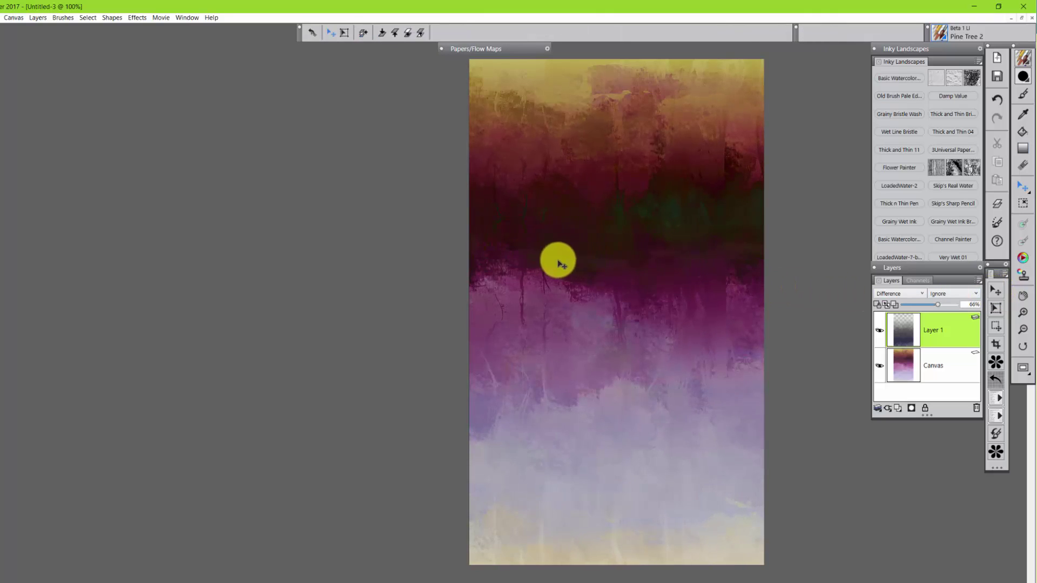
pyautogui.moveTo(559, 263); pyautogui.dragTo(635, 219)
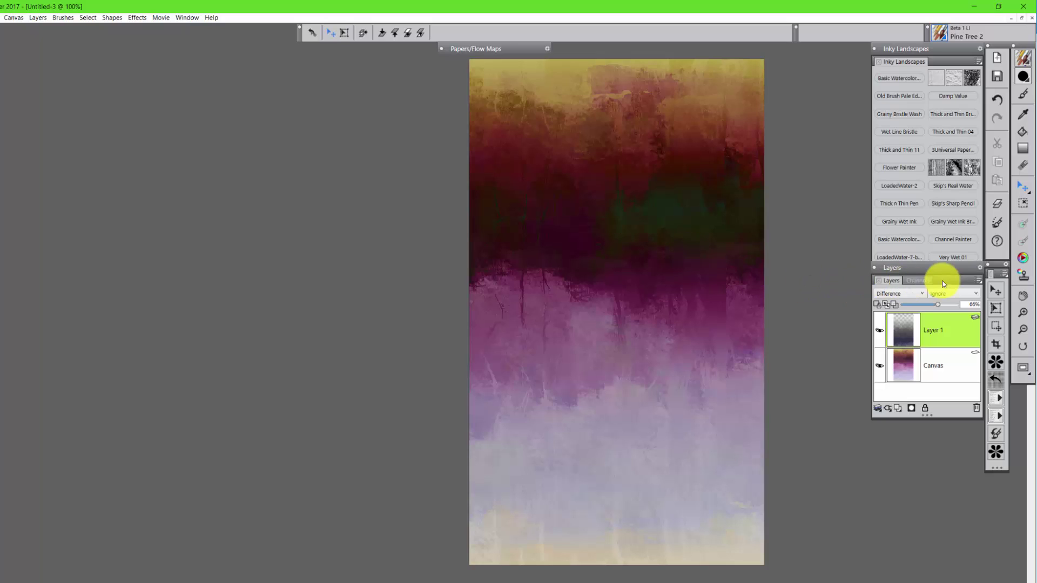
# Step: Try Overlay, raise Layer 1's opacity to 100%, then composite it in Hard Light
pyautogui.click(922, 293)
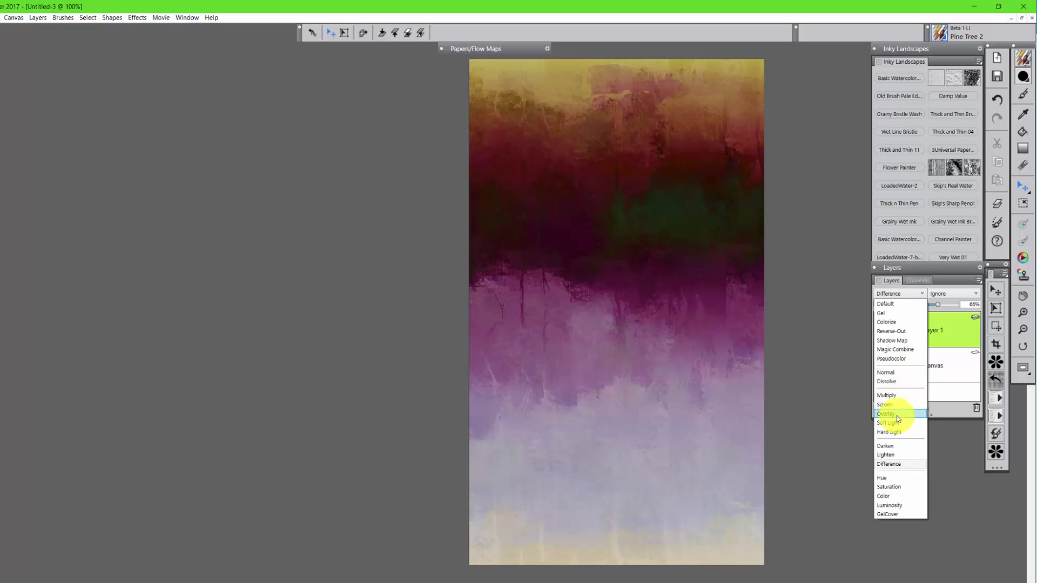
pyautogui.click(898, 415)
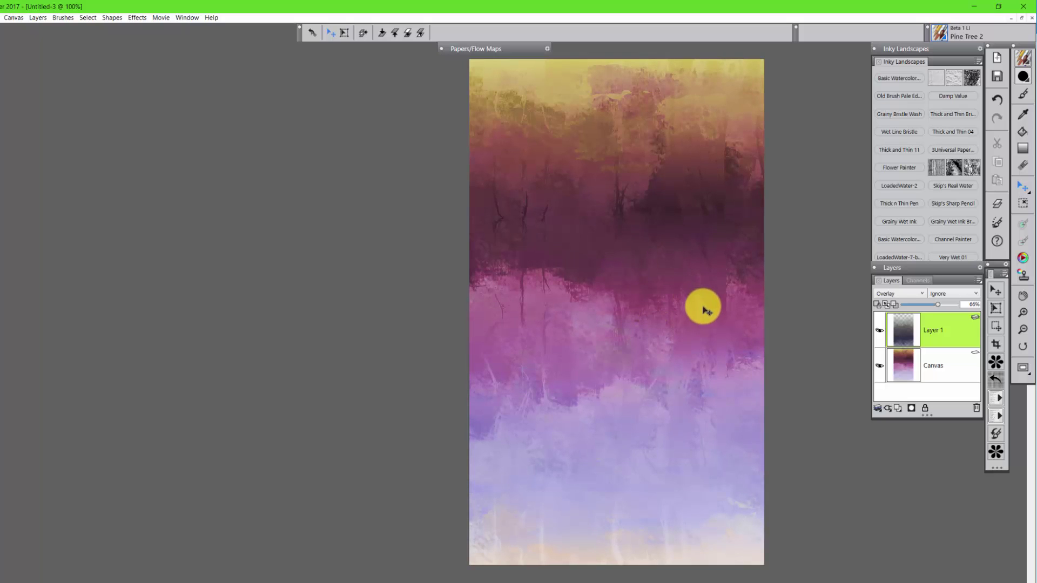
pyautogui.moveTo(940, 305); pyautogui.dragTo(979, 296)
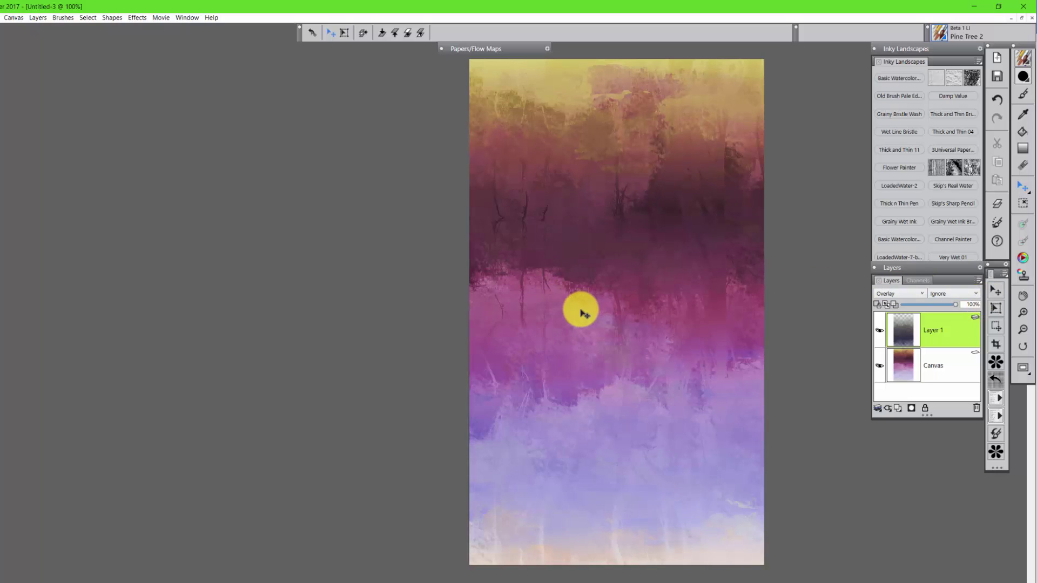
pyautogui.click(922, 297)
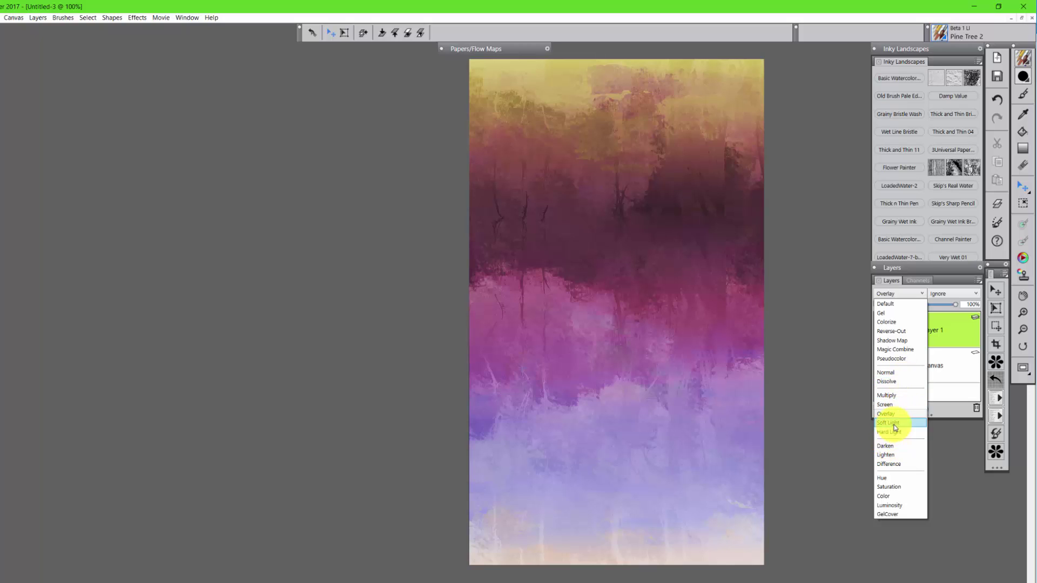
pyautogui.click(895, 432)
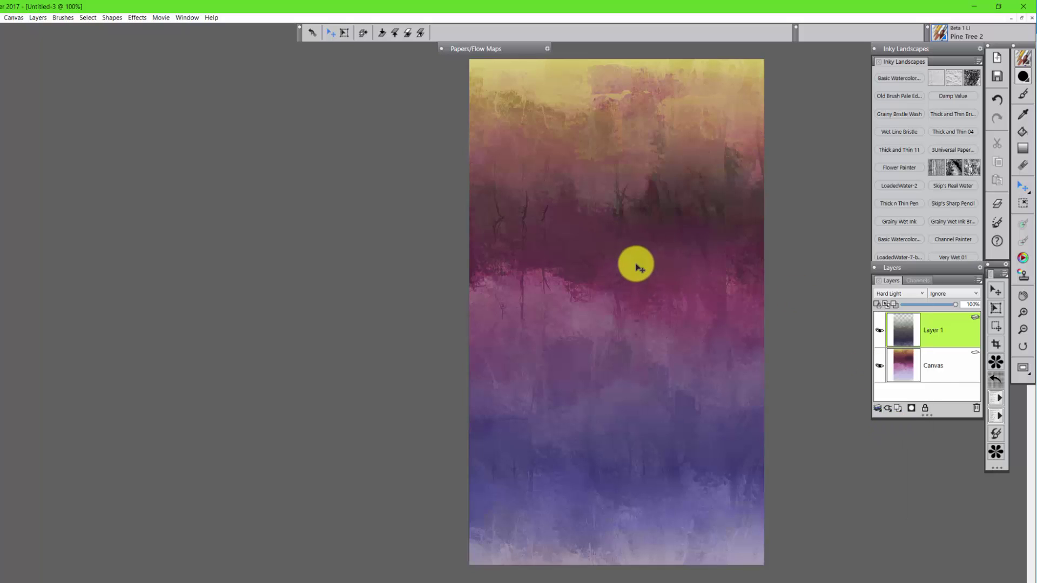
# Step: Drag Layer 1 up and sideways, then slightly down to close the bottom gap
pyautogui.moveTo(638, 267); pyautogui.dragTo(587, 214)
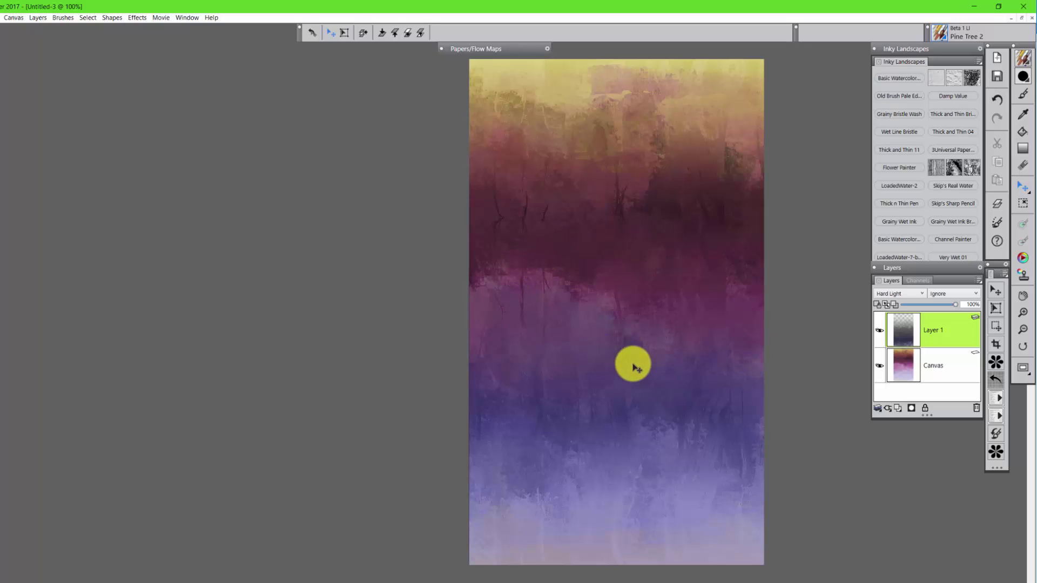
pyautogui.moveTo(632, 202); pyautogui.dragTo(628, 175)
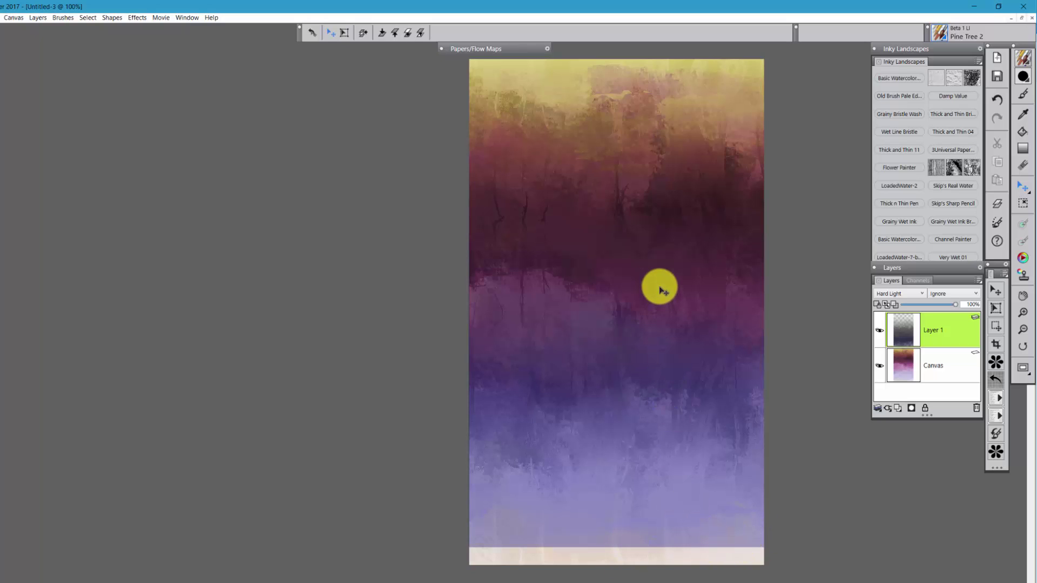
pyautogui.moveTo(660, 289); pyautogui.dragTo(755, 442)
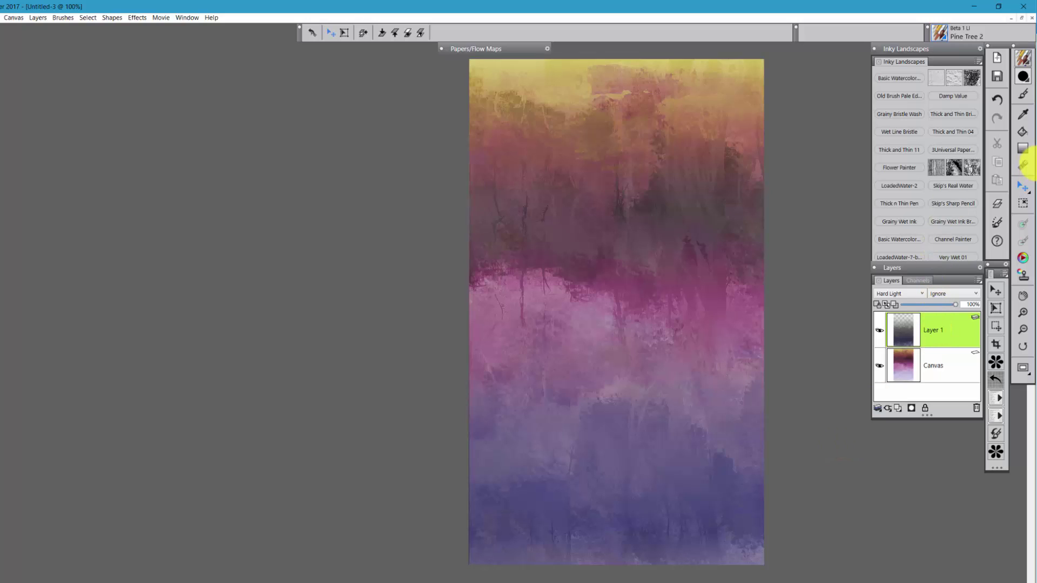
# Step: Select the Gradient tool in the toolbox
pyautogui.click(1022, 150)
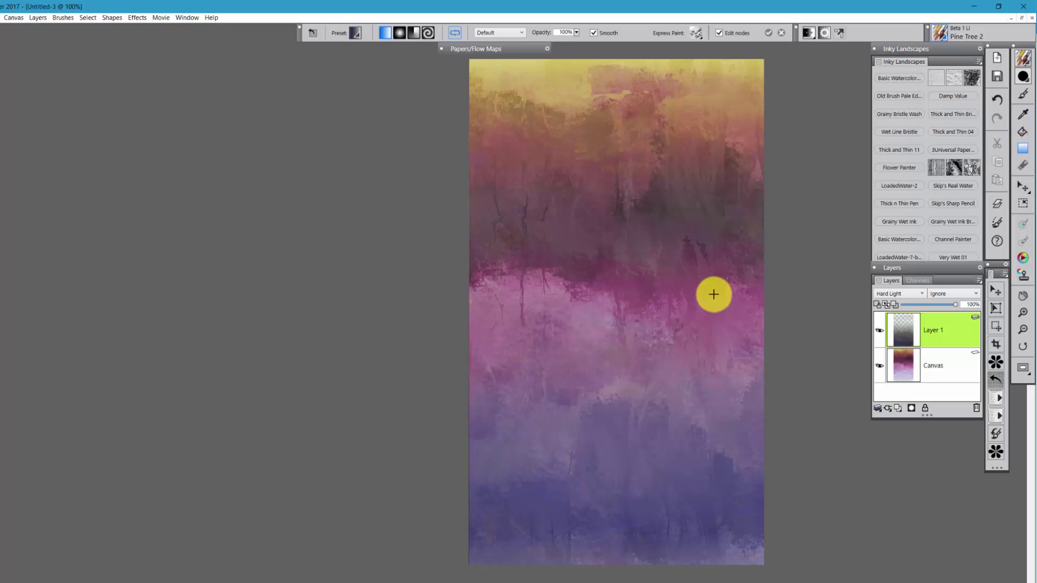